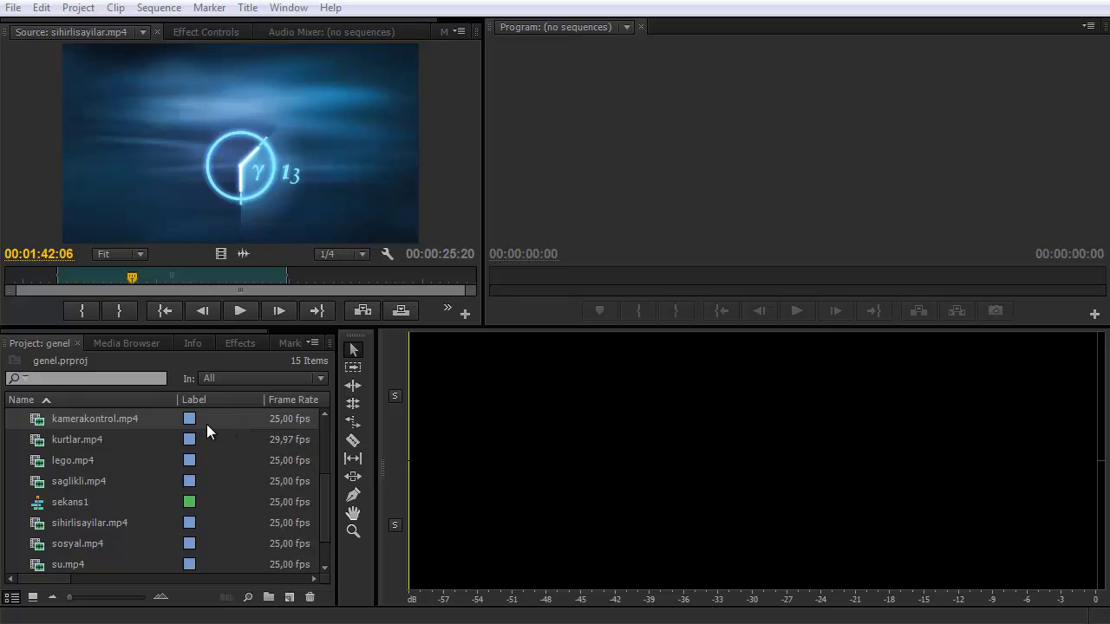
Load lego.mp4 into the Source monitor and park its preview at 00:01:19:22
mouse_move(206, 429)
click(498, 435)
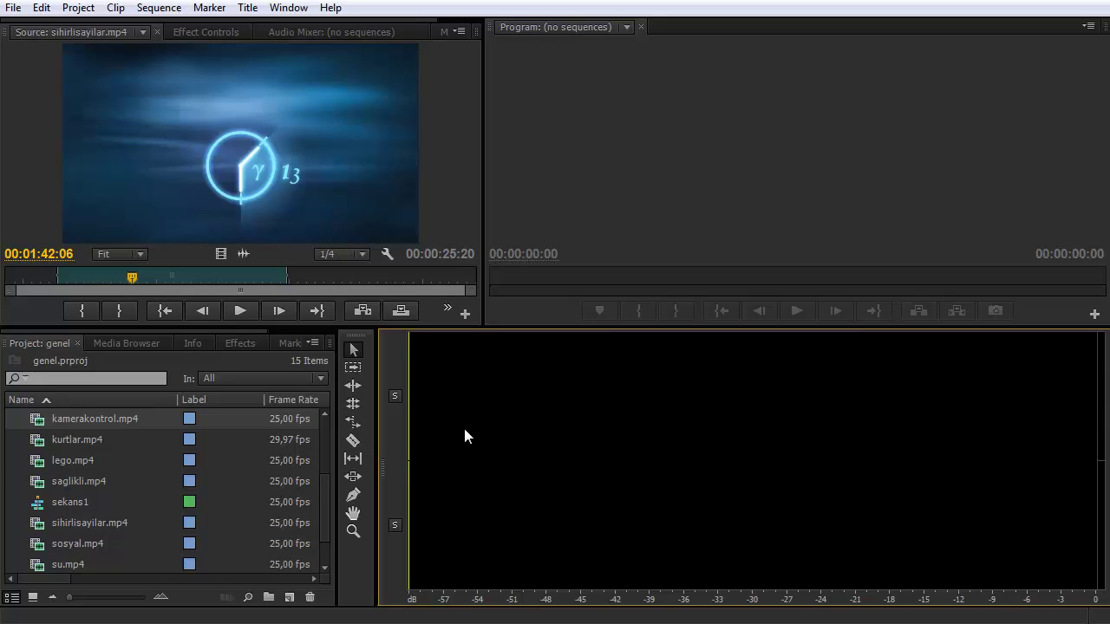
double_click(88, 457)
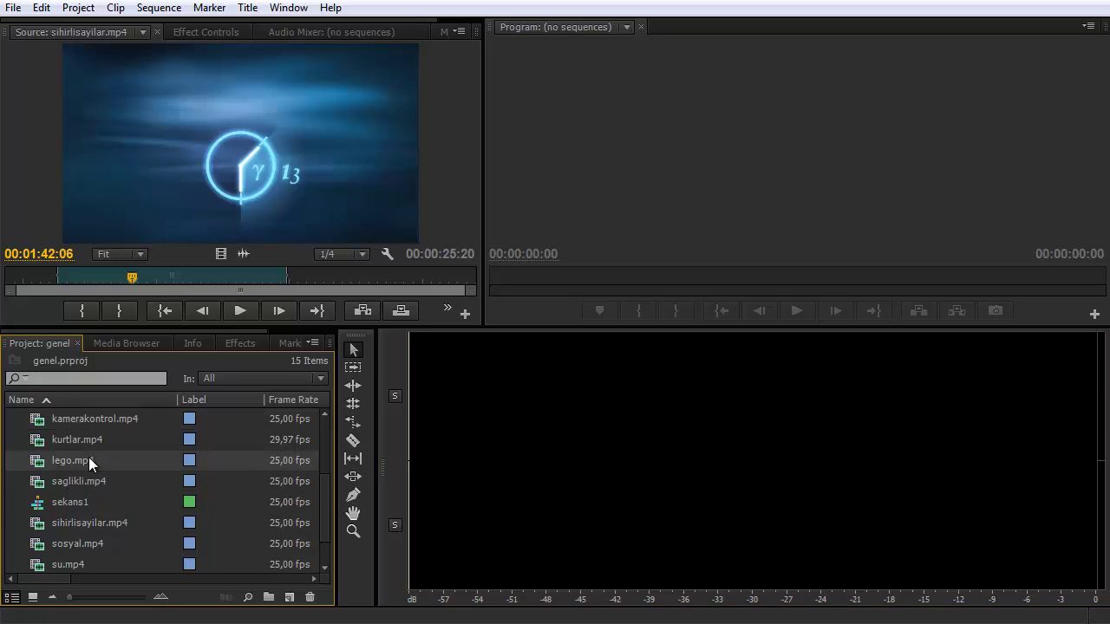
click(203, 275)
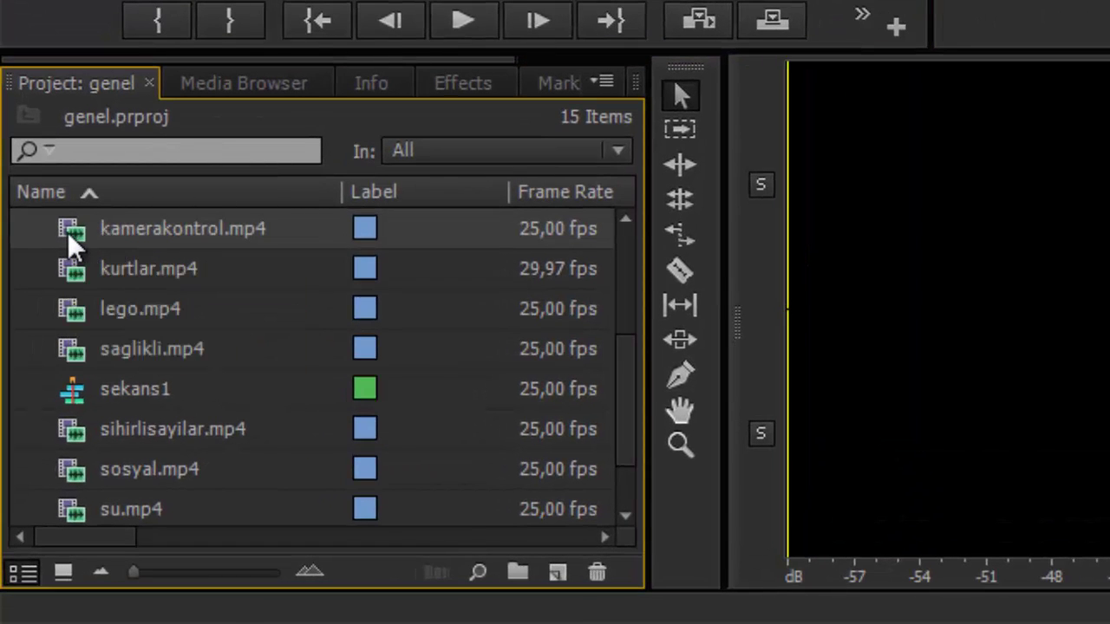
Build a matching sequence from kamerakontrol.mp4 via New Item and select its name
drag(74, 245, 560, 579)
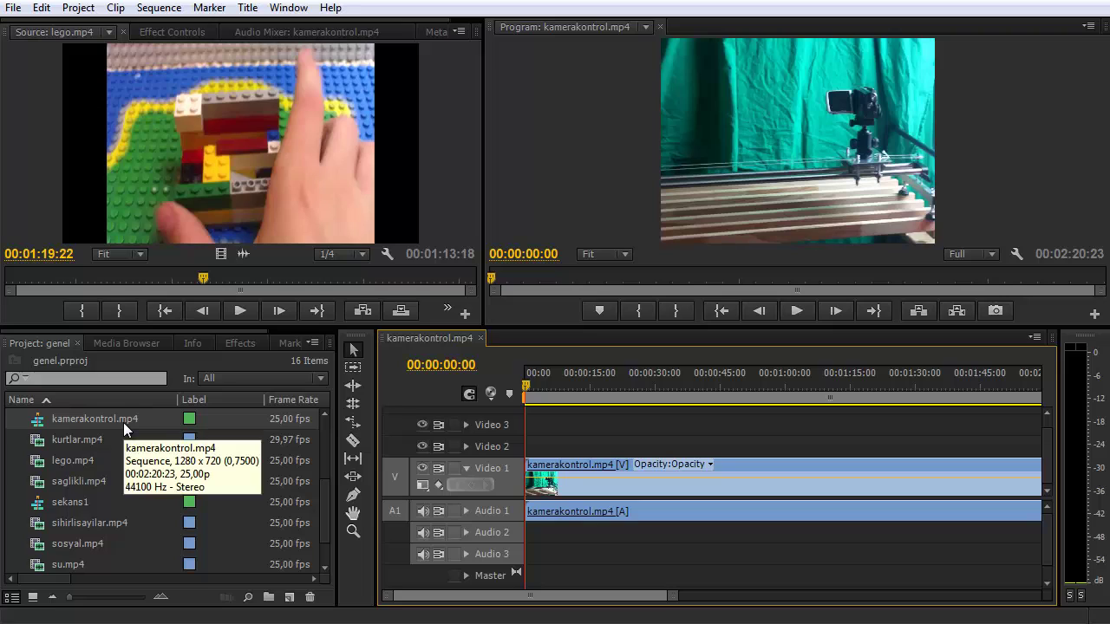
click(123, 420)
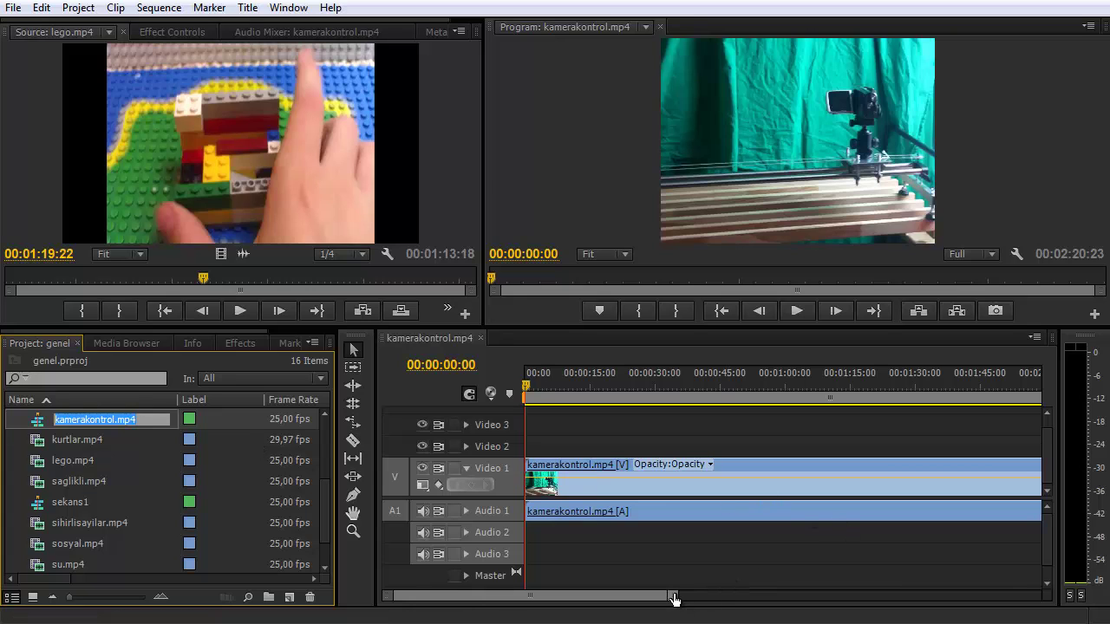
Rename the kamerakontrol.mp4 sequence to 'kamera sekans'
drag(674, 595, 786, 598)
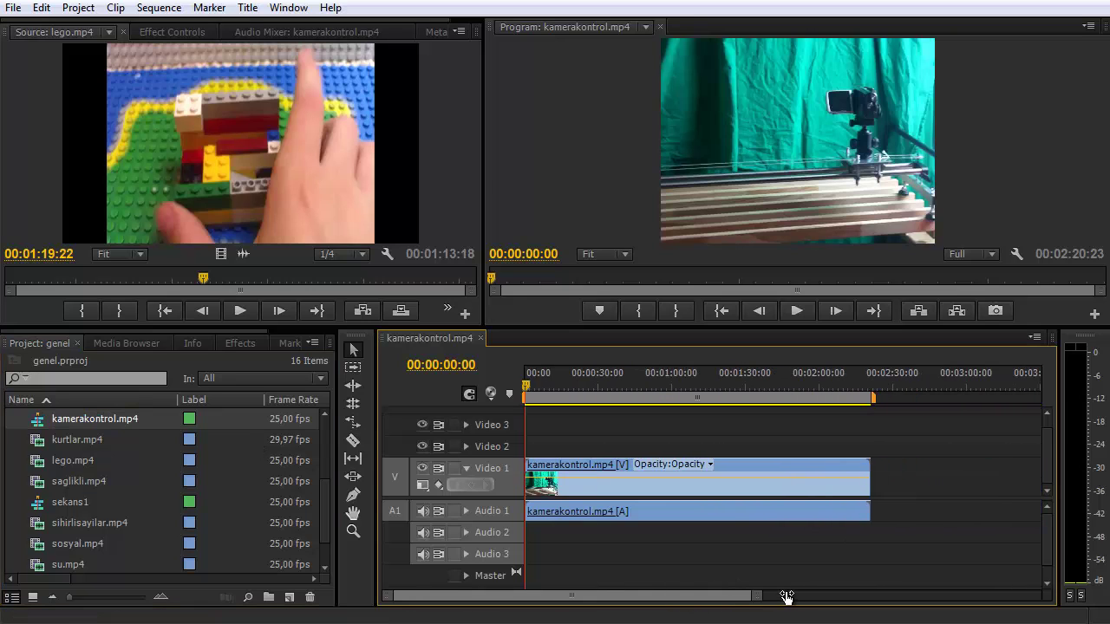
click(124, 419)
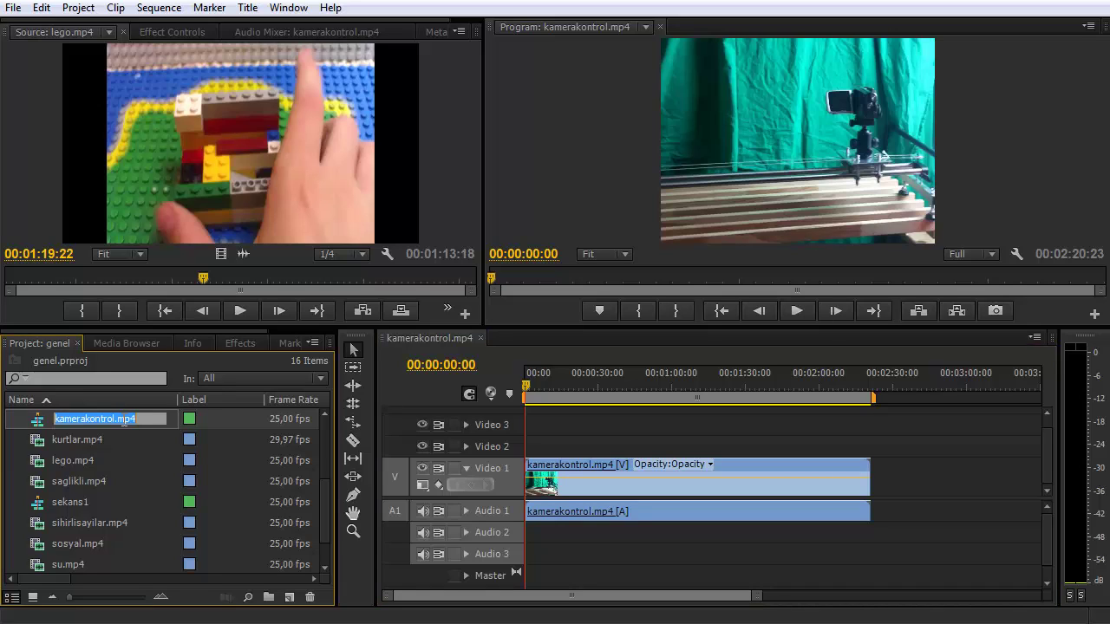
text(kam)
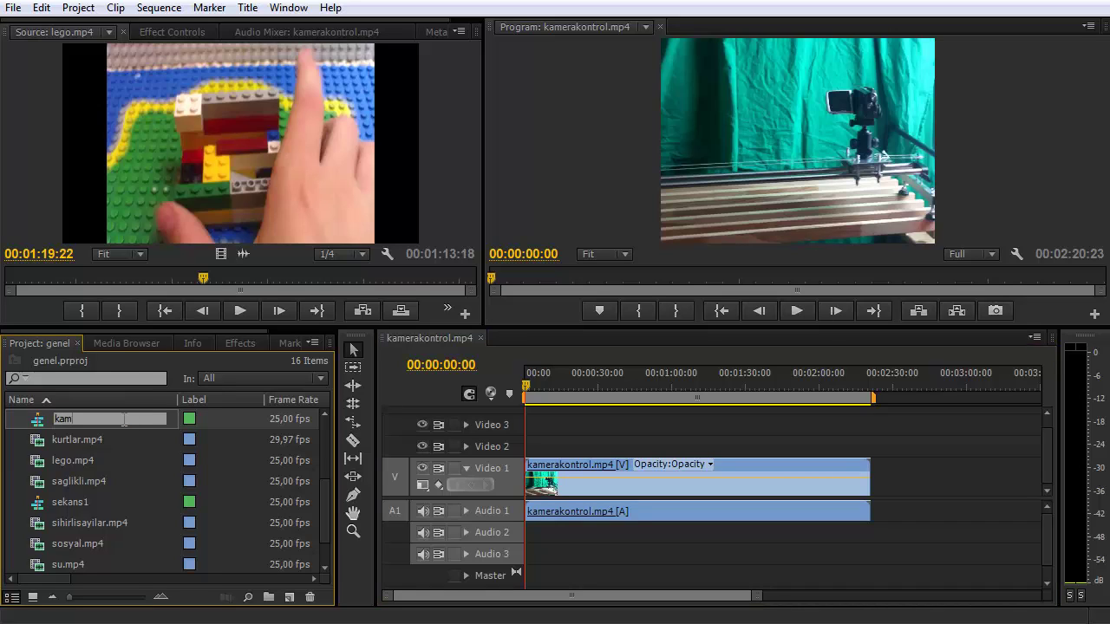
text(era sekans)
key(Tab)
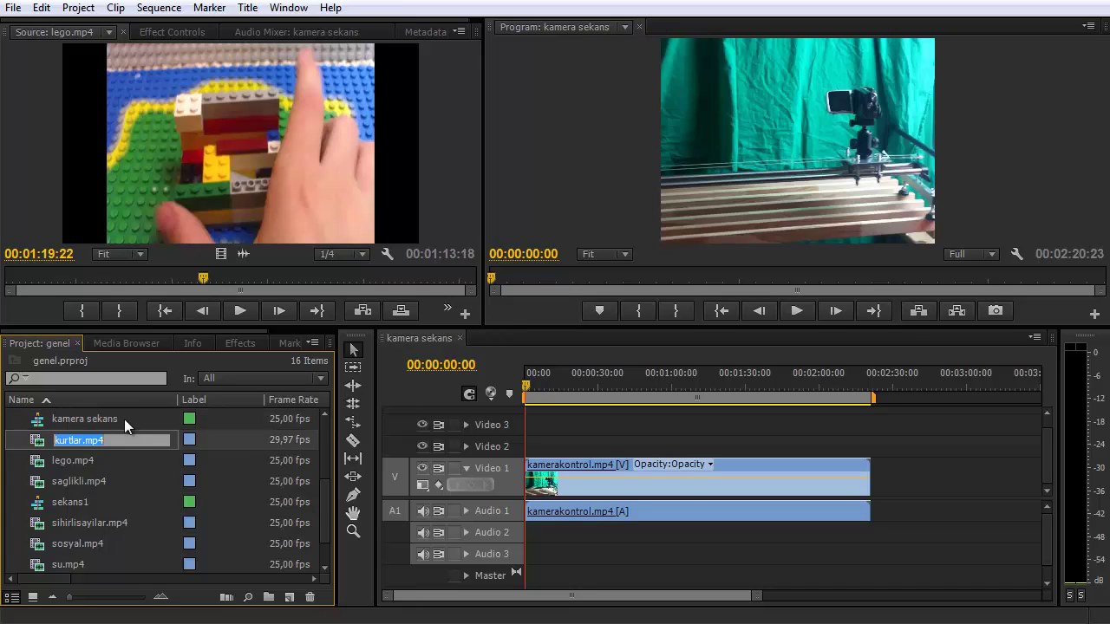
Zoom the kamera sekans timeline to fit the clip and park the playhead at 00:01:32:01
click(37, 423)
click(558, 440)
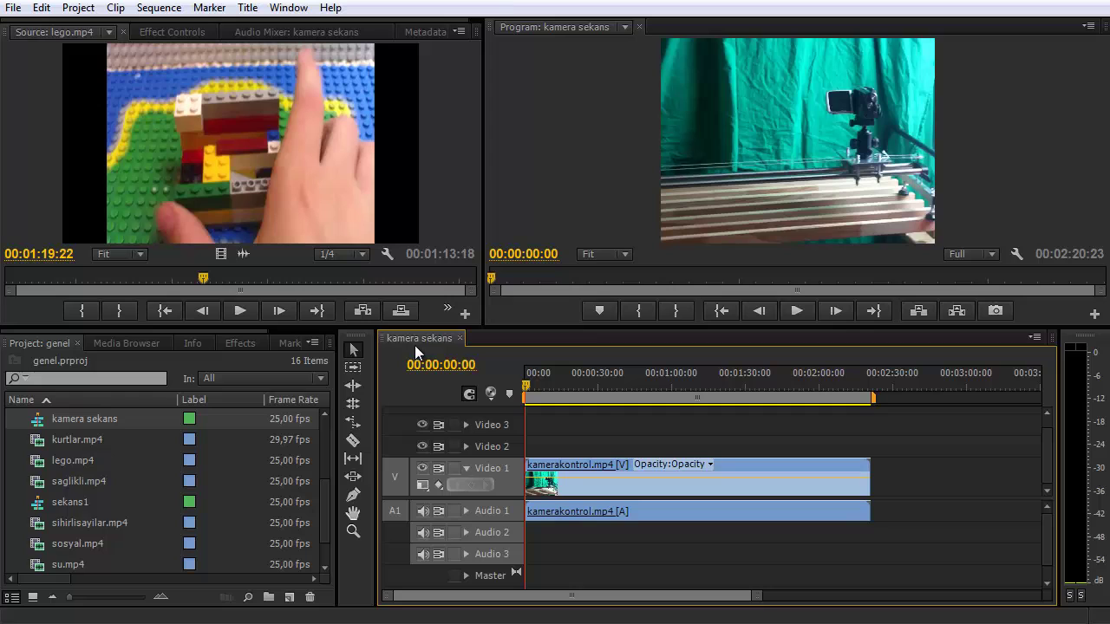
drag(756, 596, 756, 600)
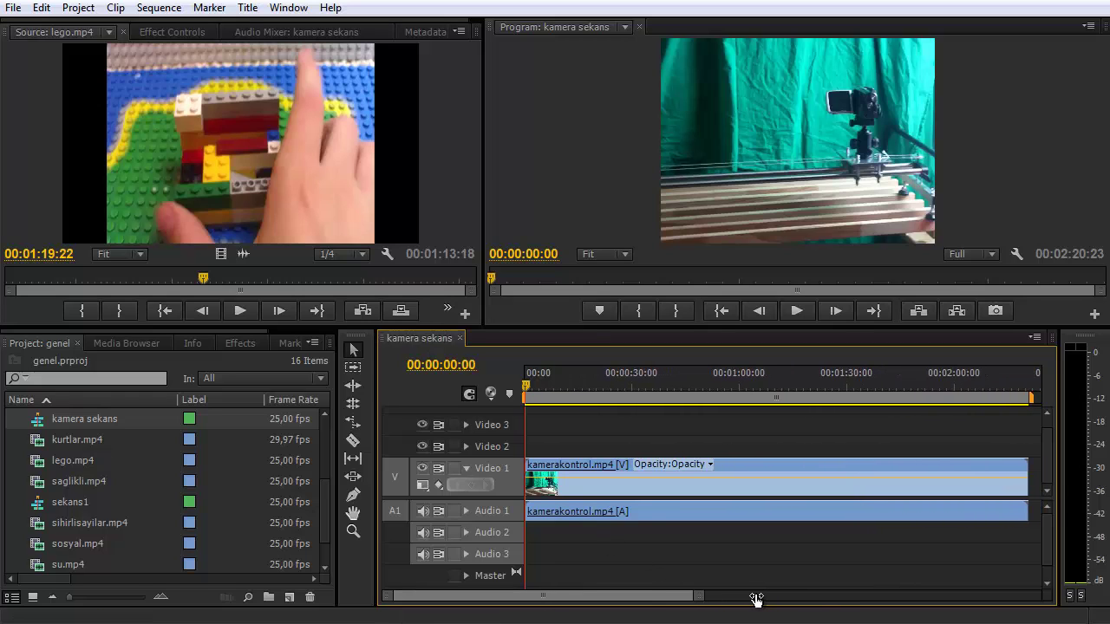
click(641, 391)
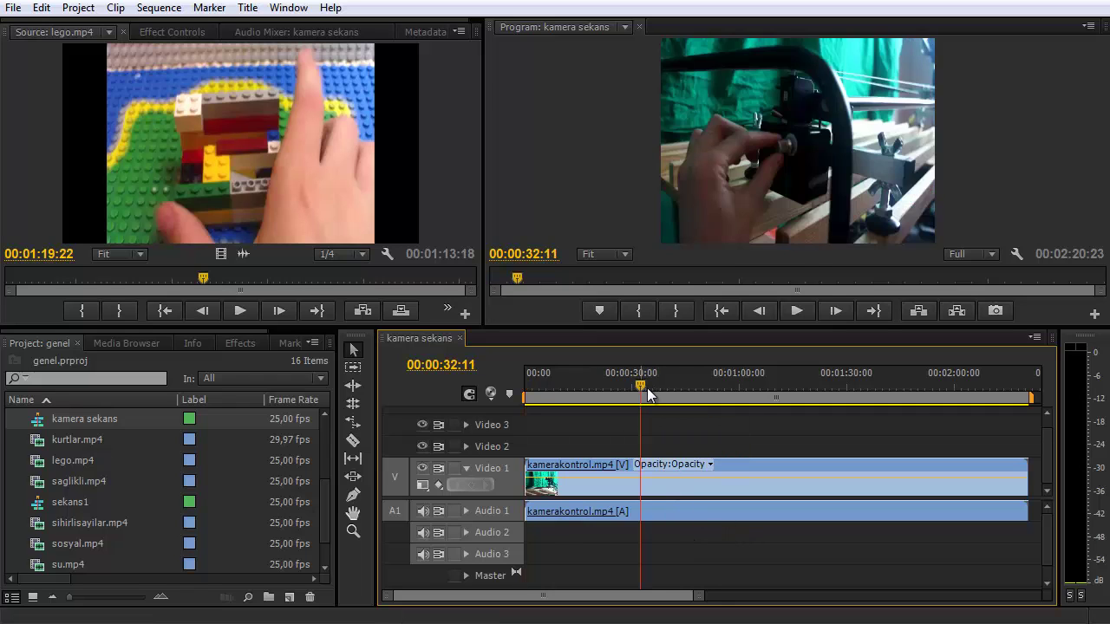
drag(649, 394, 854, 391)
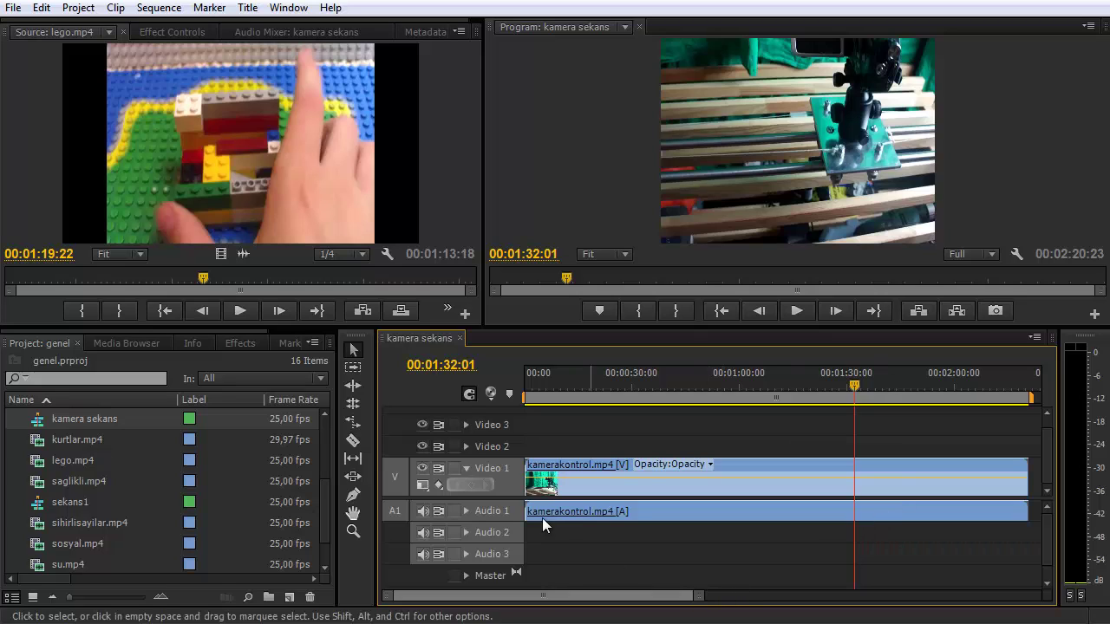
scroll(1044, 449, up, 1)
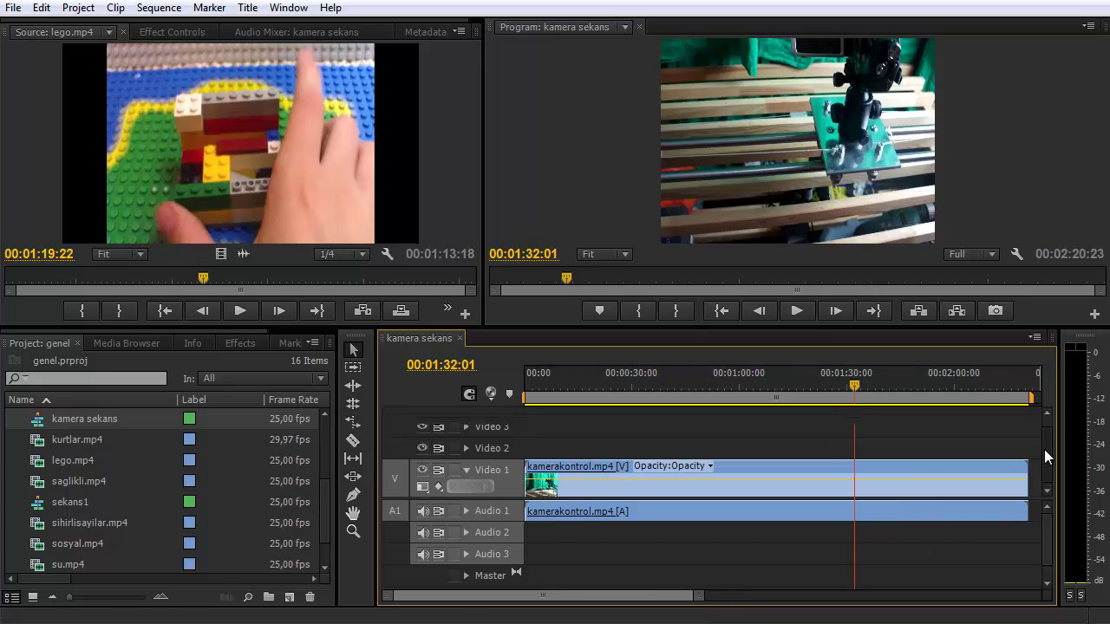
key(shift+apostrophe)
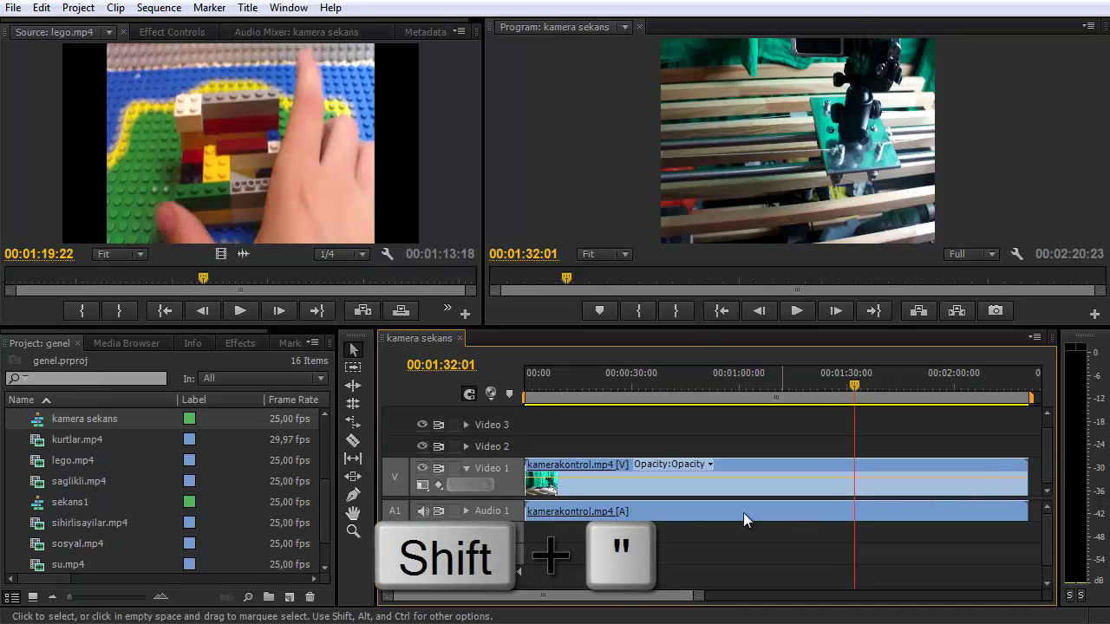
Maximize the kamera sekans Timeline panel with the grave-accent shortcut
key(shift+grave)
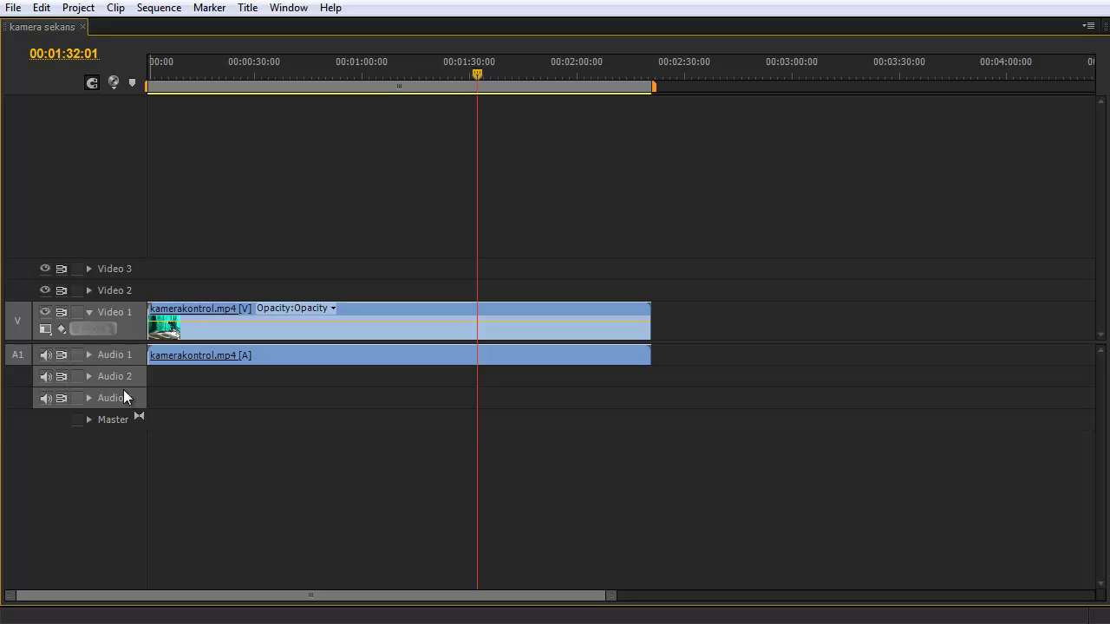
click(87, 354)
click(87, 354)
click(86, 312)
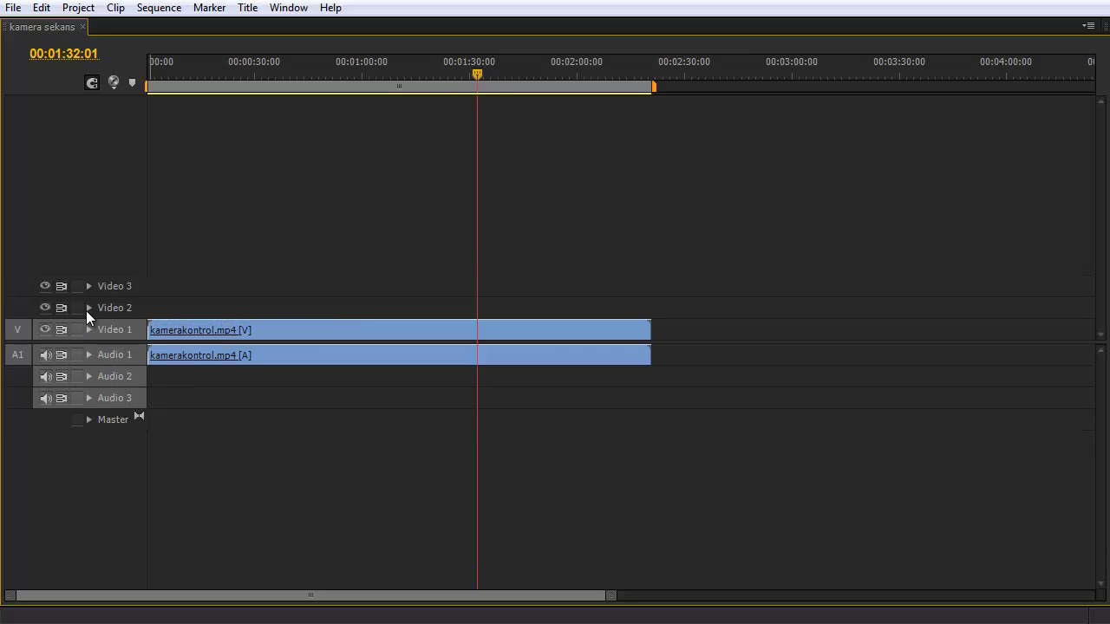
click(90, 329)
click(88, 355)
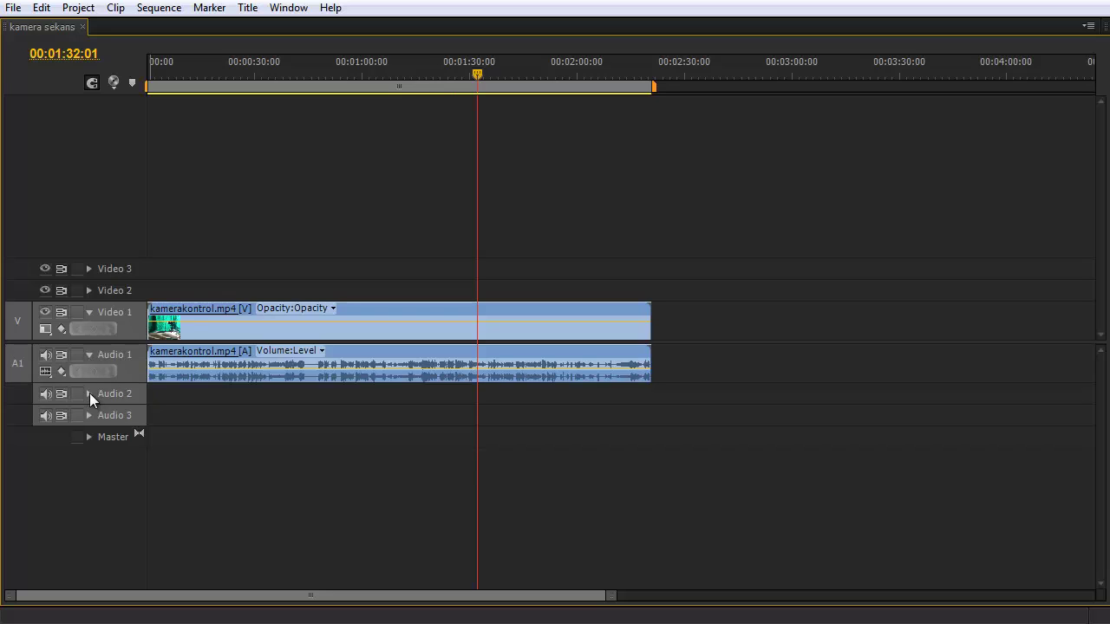
click(88, 312)
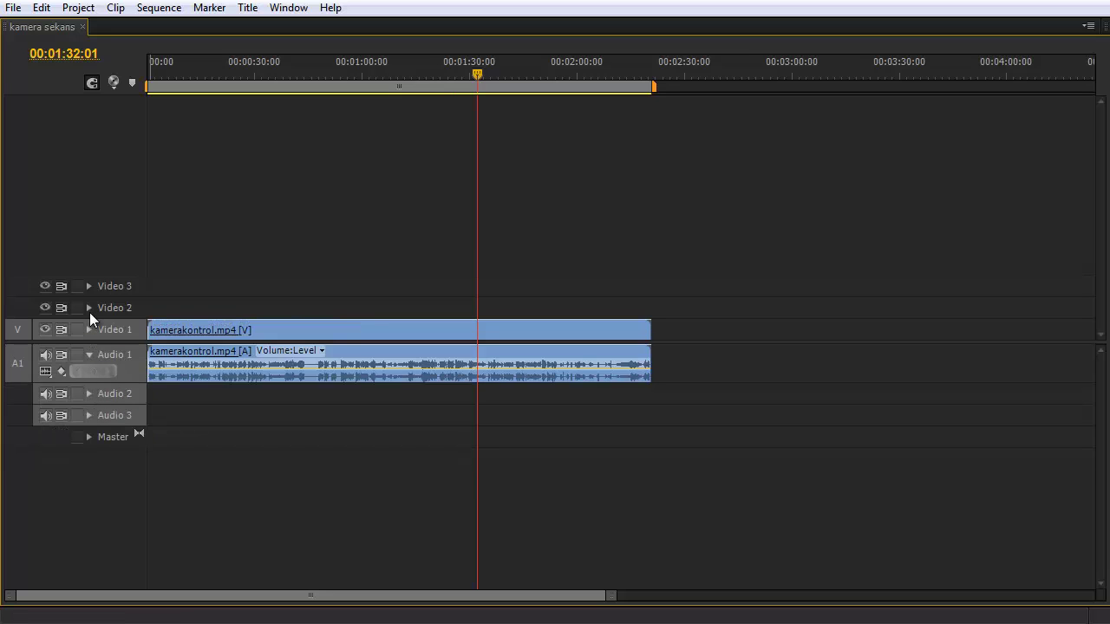
click(89, 354)
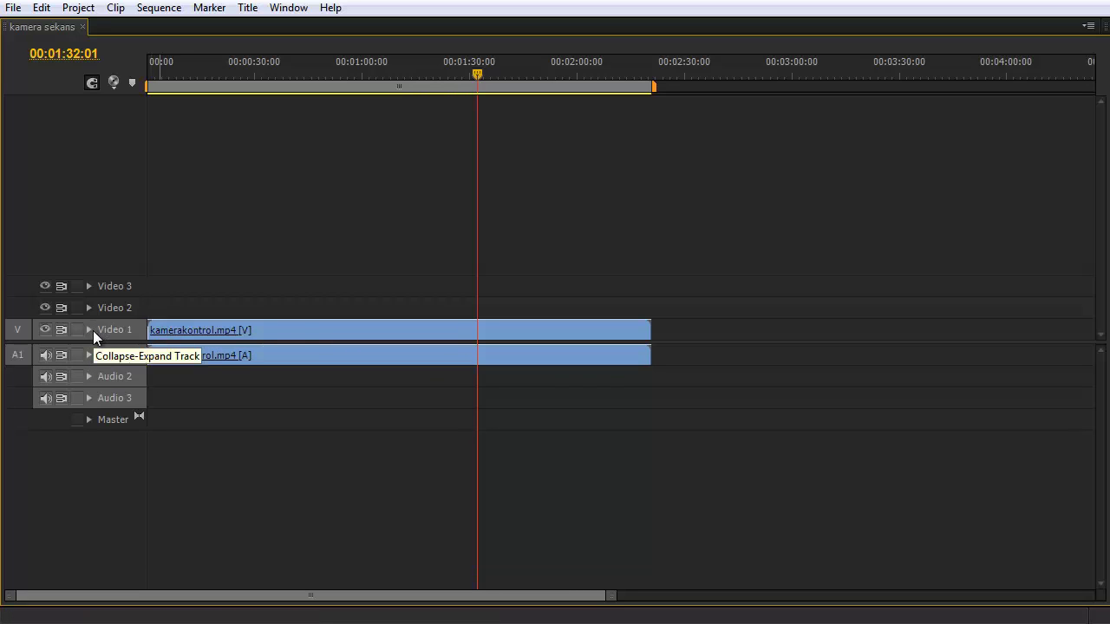
click(90, 330)
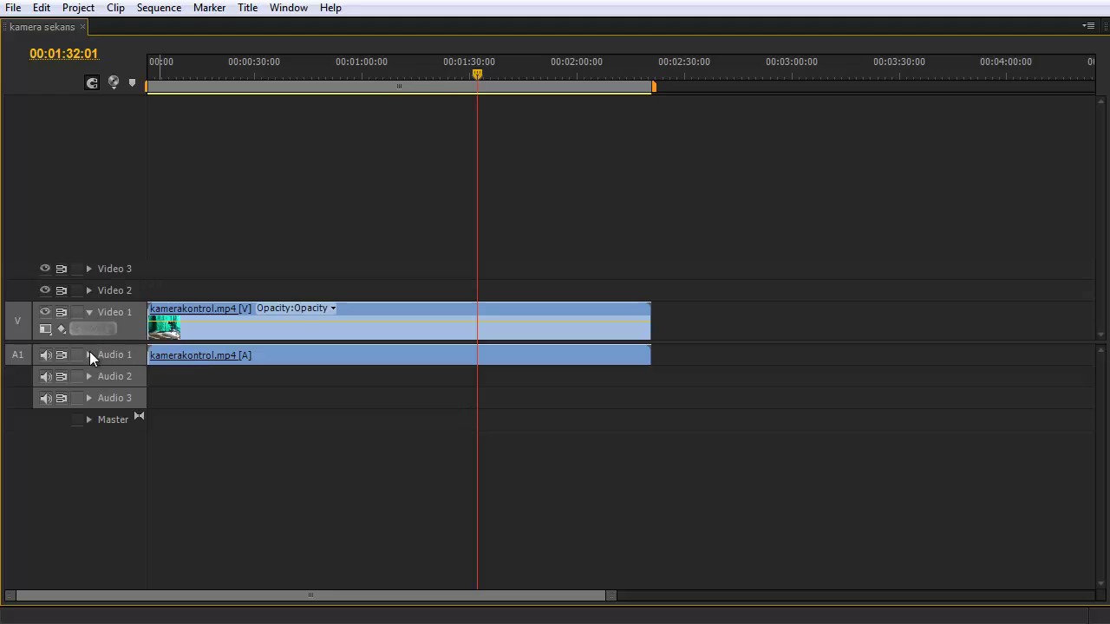
click(152, 340)
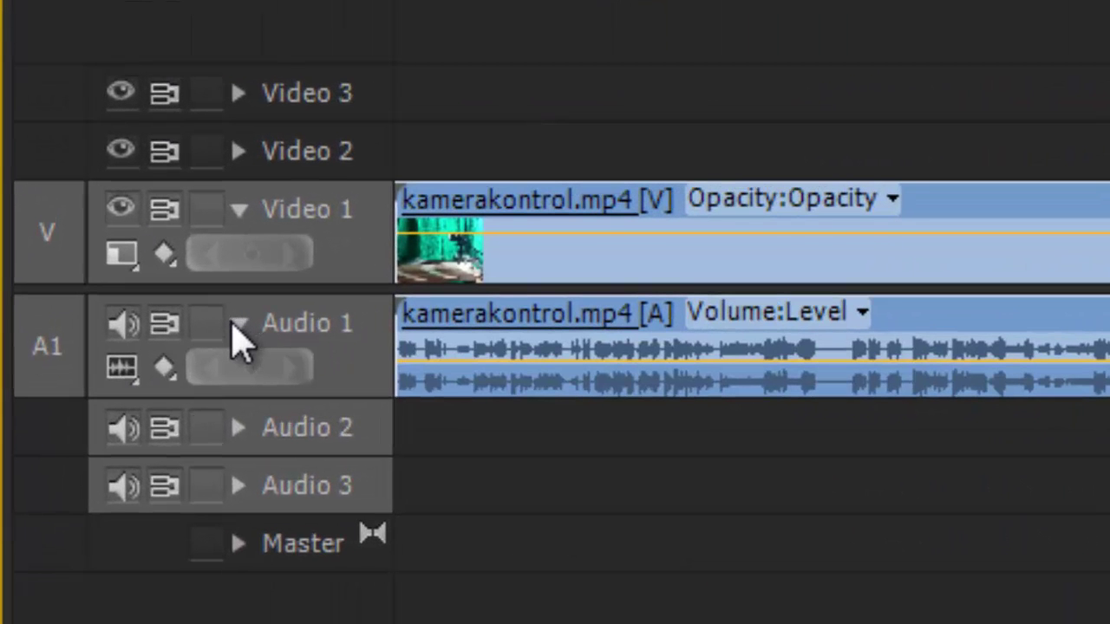
click(238, 325)
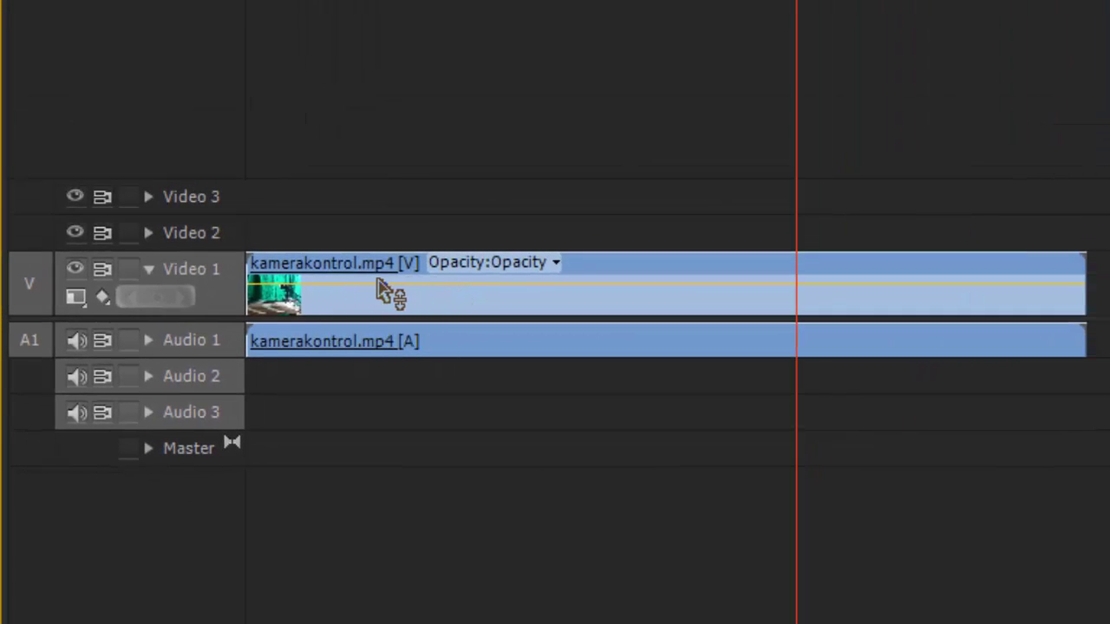
mouse_move(394, 284)
mouse_down()
mouse_move(394, 306)
mouse_move(399, 283)
mouse_up()
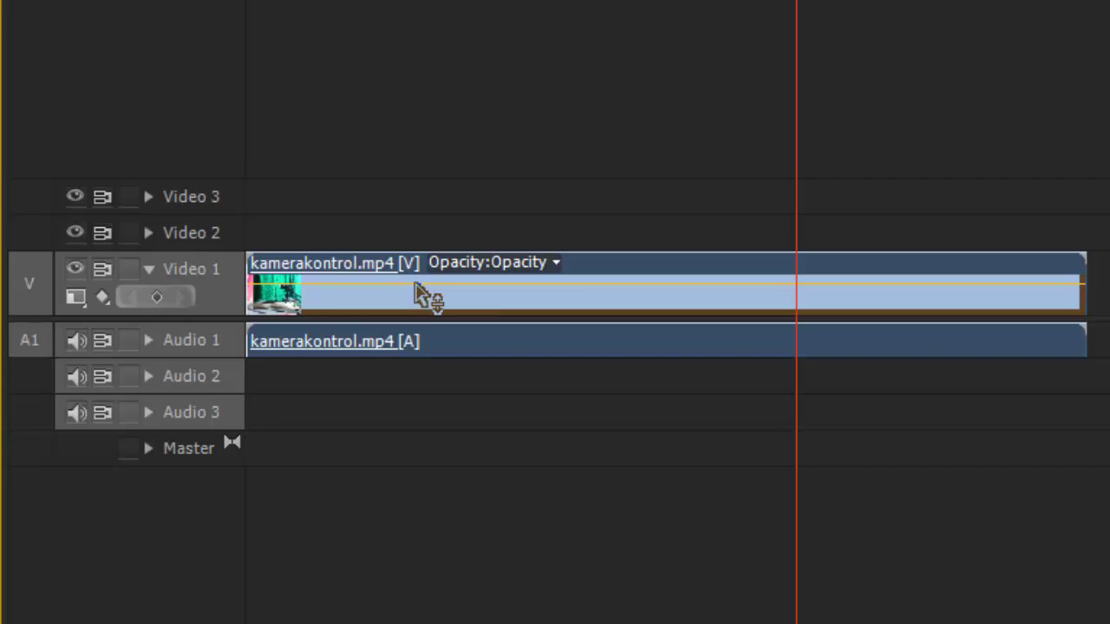
mouse_move(414, 291)
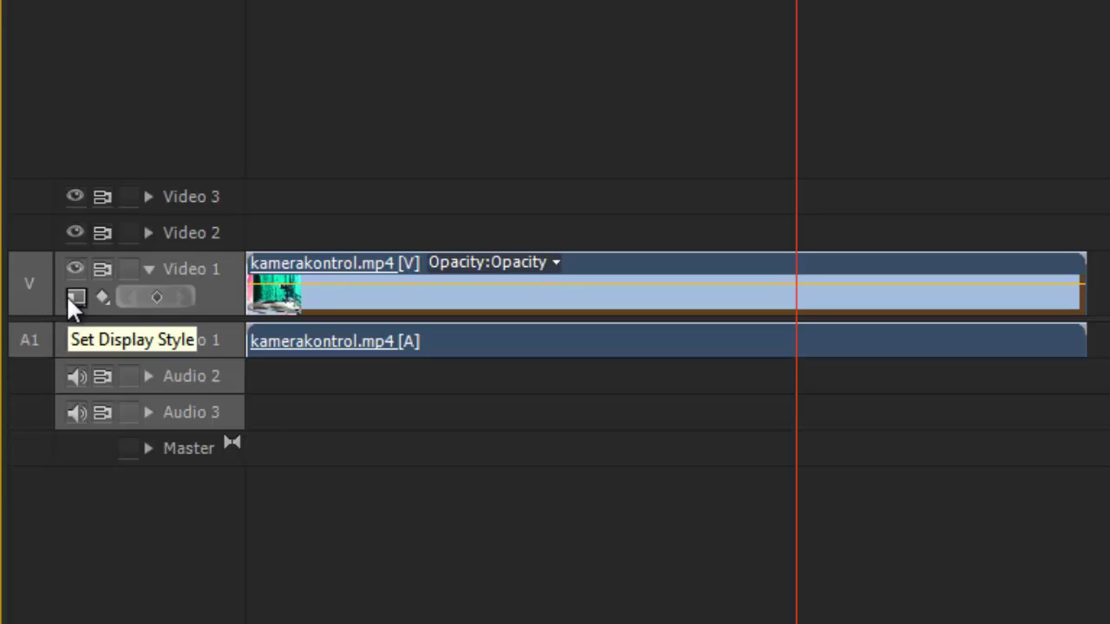
Set Video 1's clip display style to Show Head and Tail
click(76, 297)
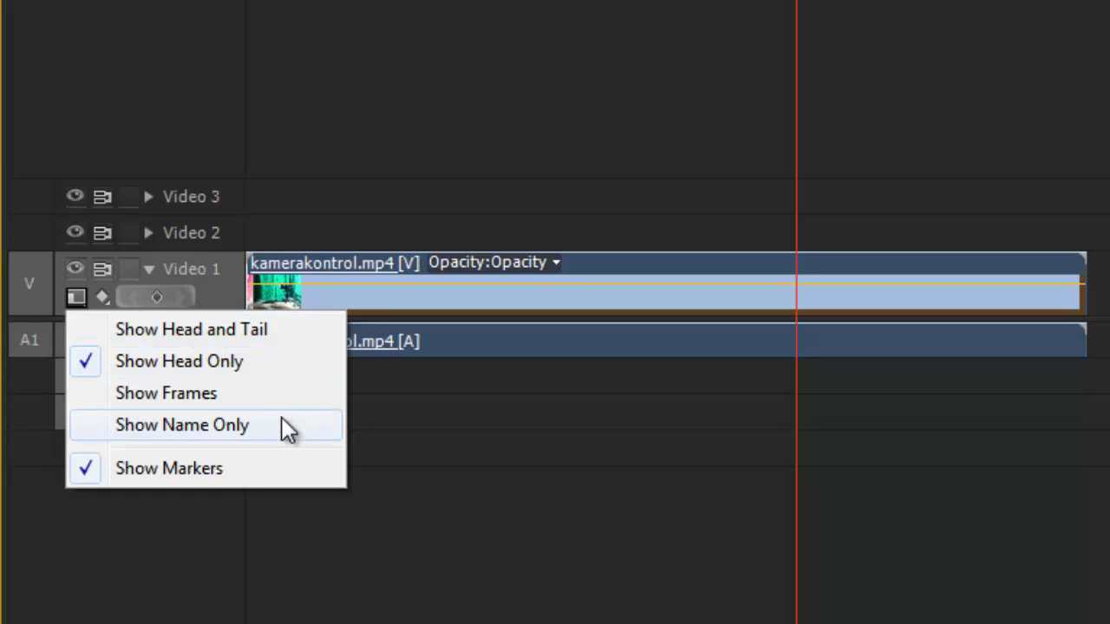
click(270, 330)
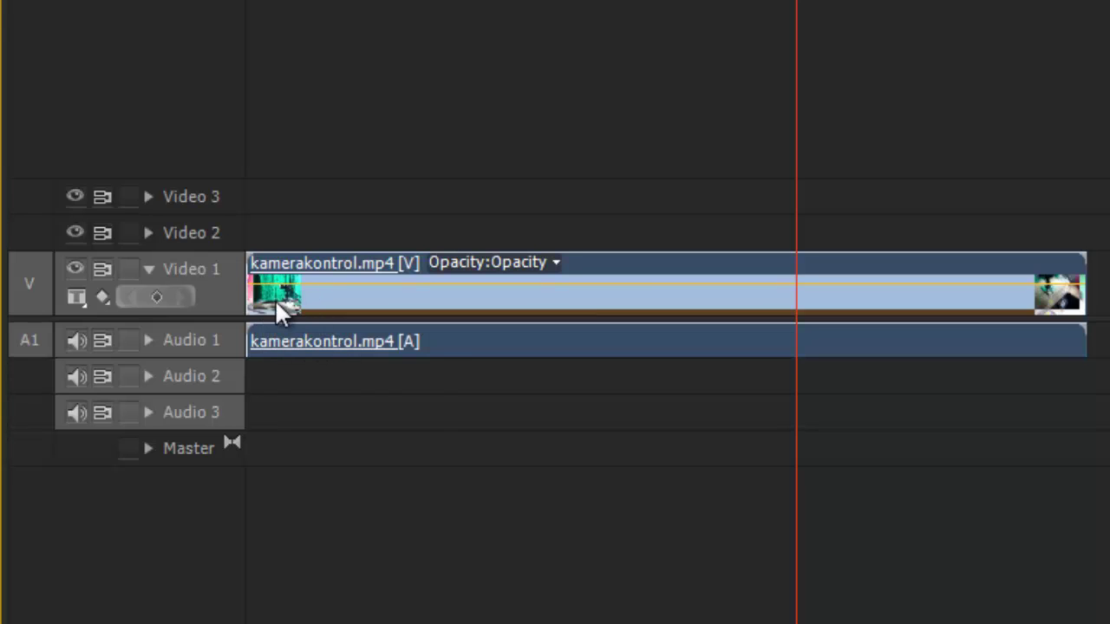
Adjust the timeline zoom and trim the kamerakontrol.mp4 out point earlier
key(equal)
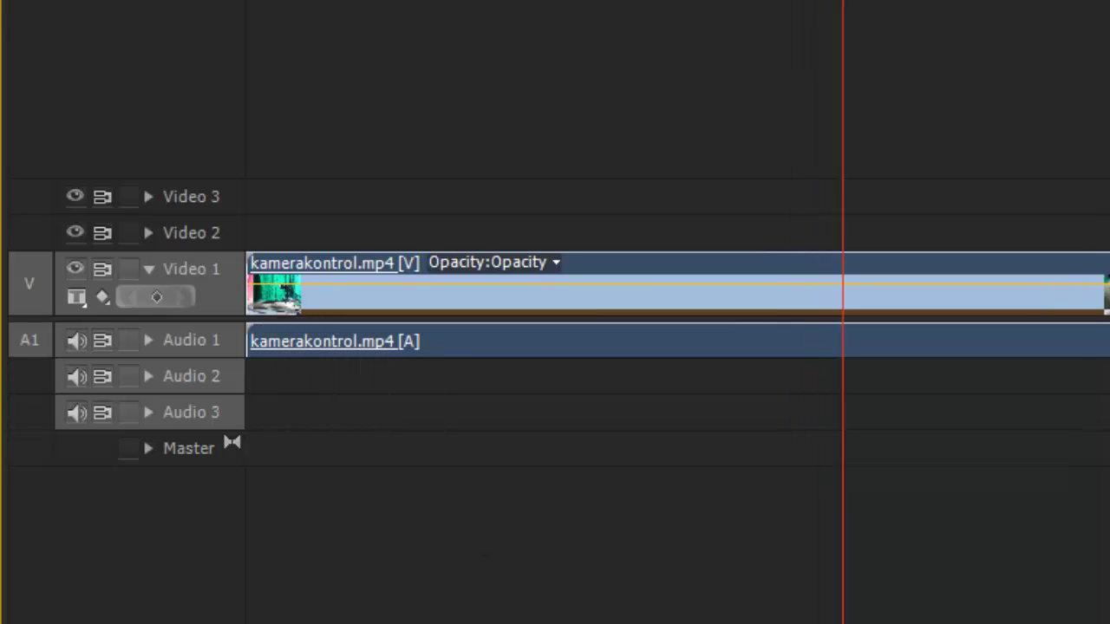
key(minus)
key(minus)
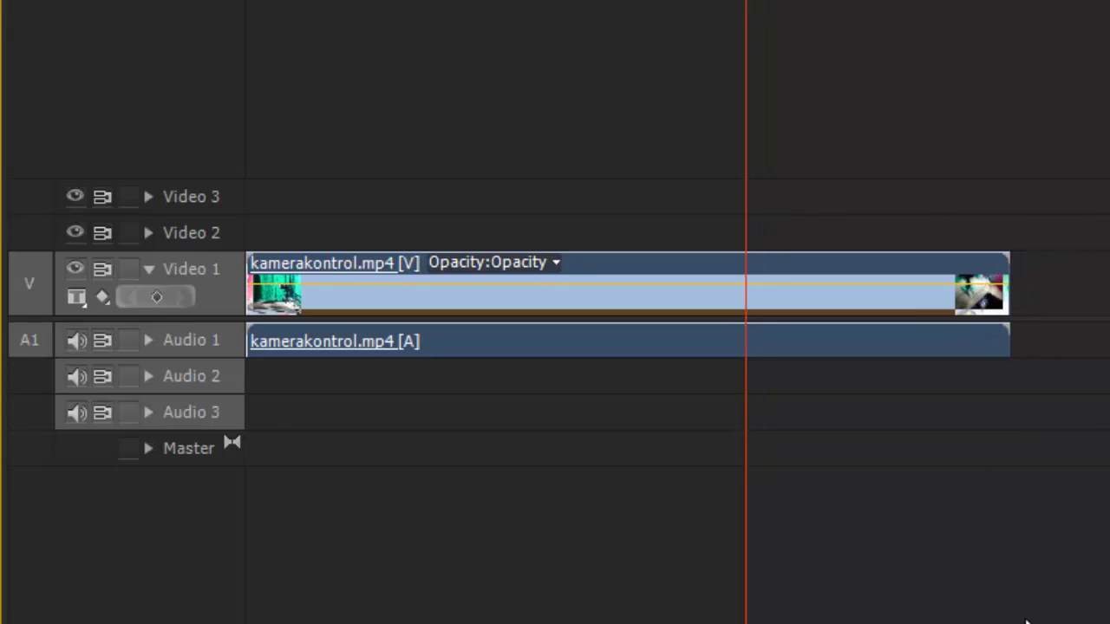
key(minus)
key(equal)
key(equal)
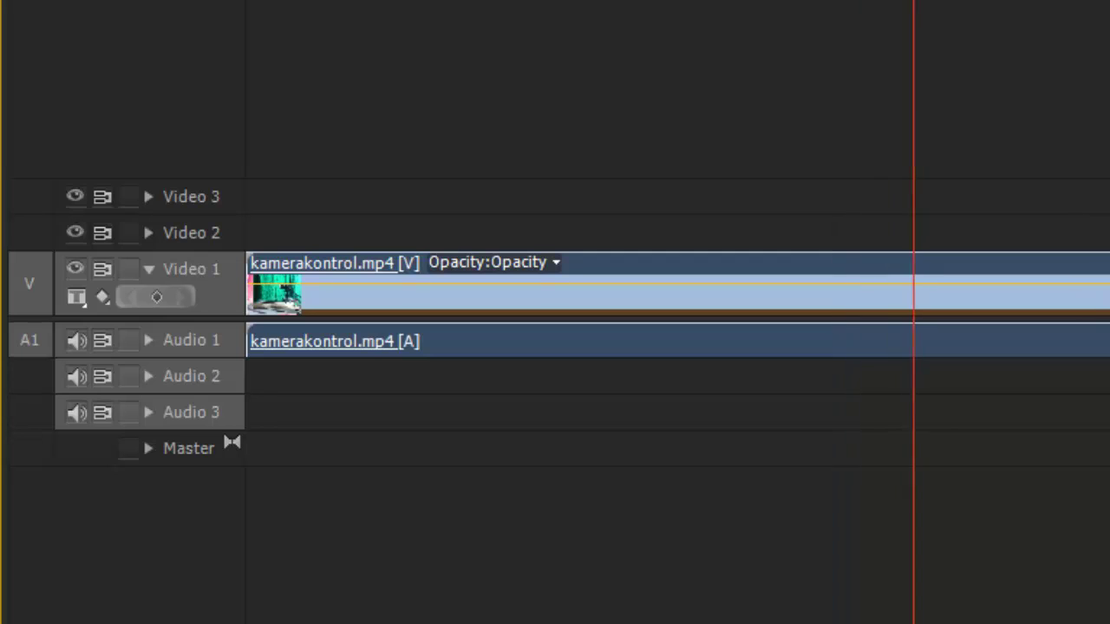
key(minus)
drag(1102, 272, 927, 287)
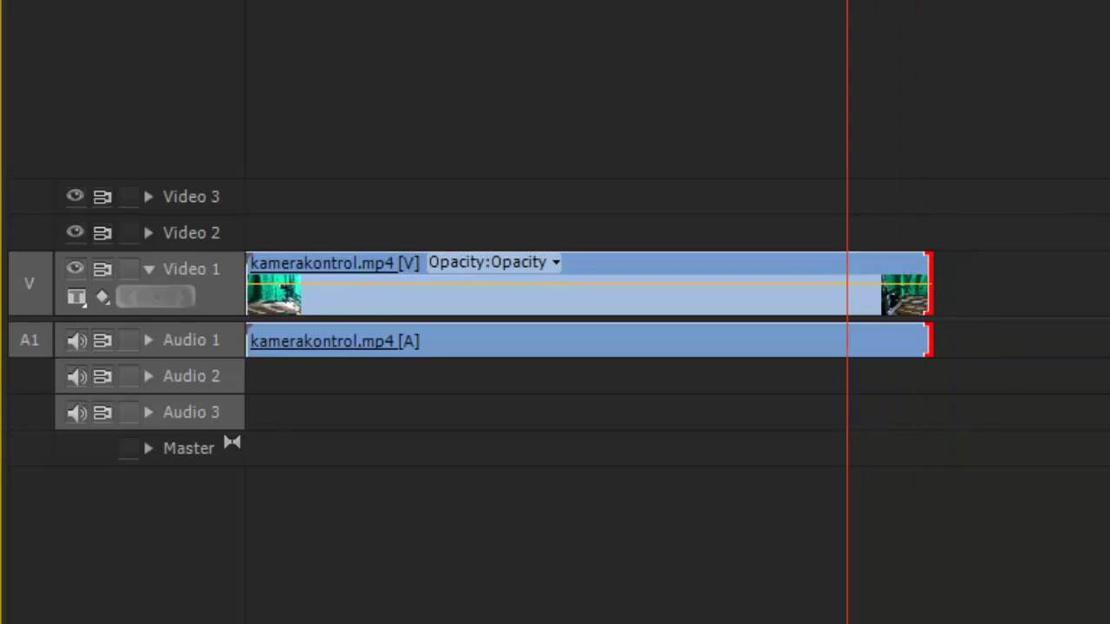
key(space)
key(space)
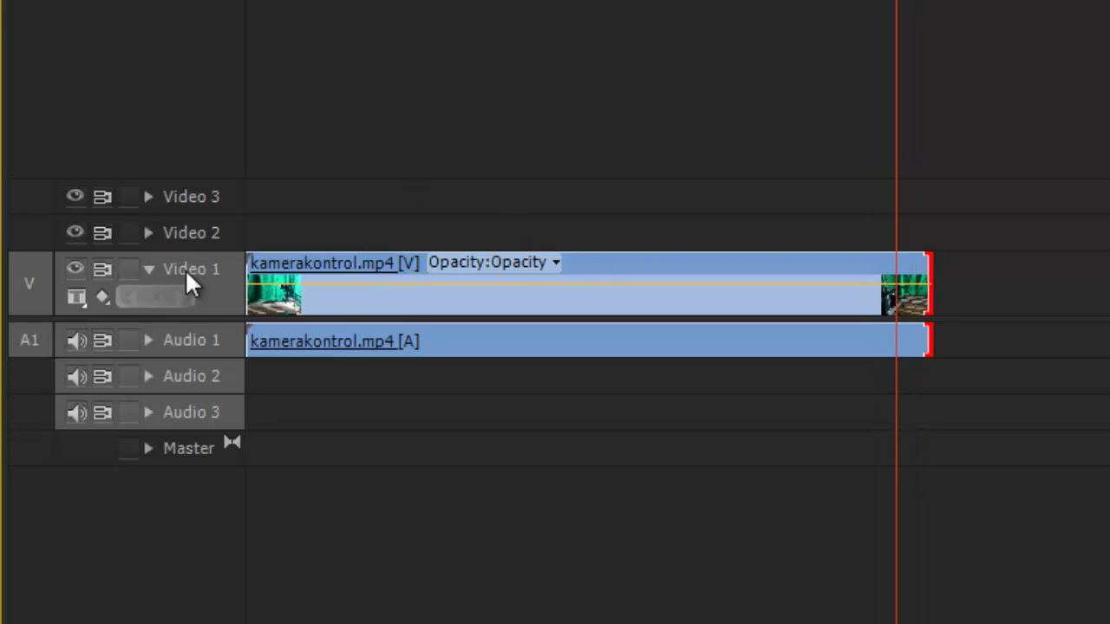
Switch Video 1 to Show Frames and drag its track border up to enlarge it
click(74, 300)
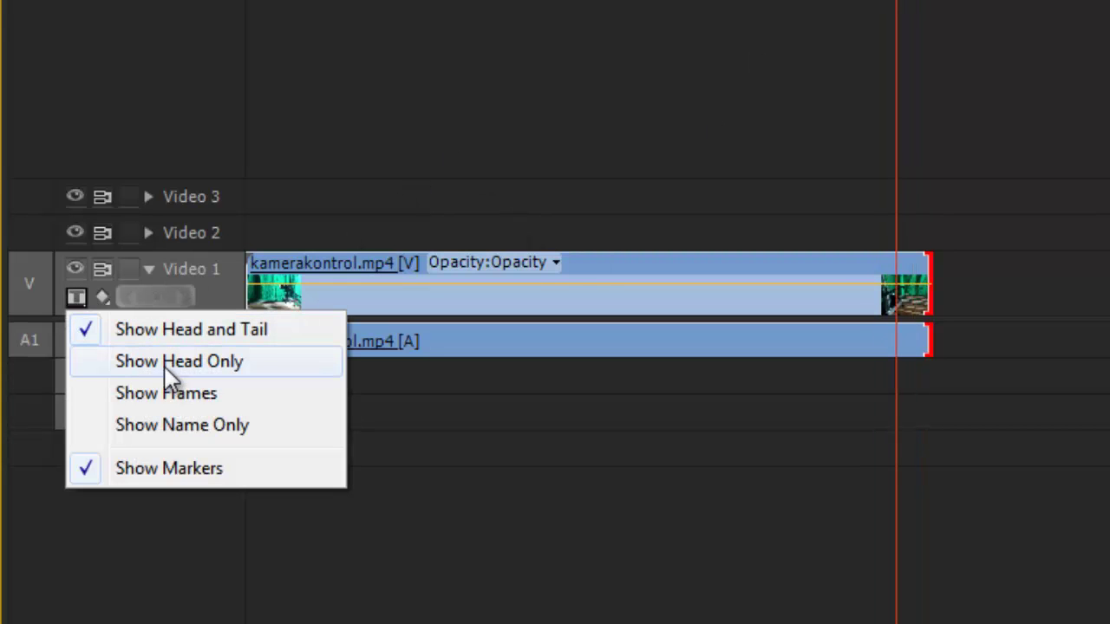
click(182, 401)
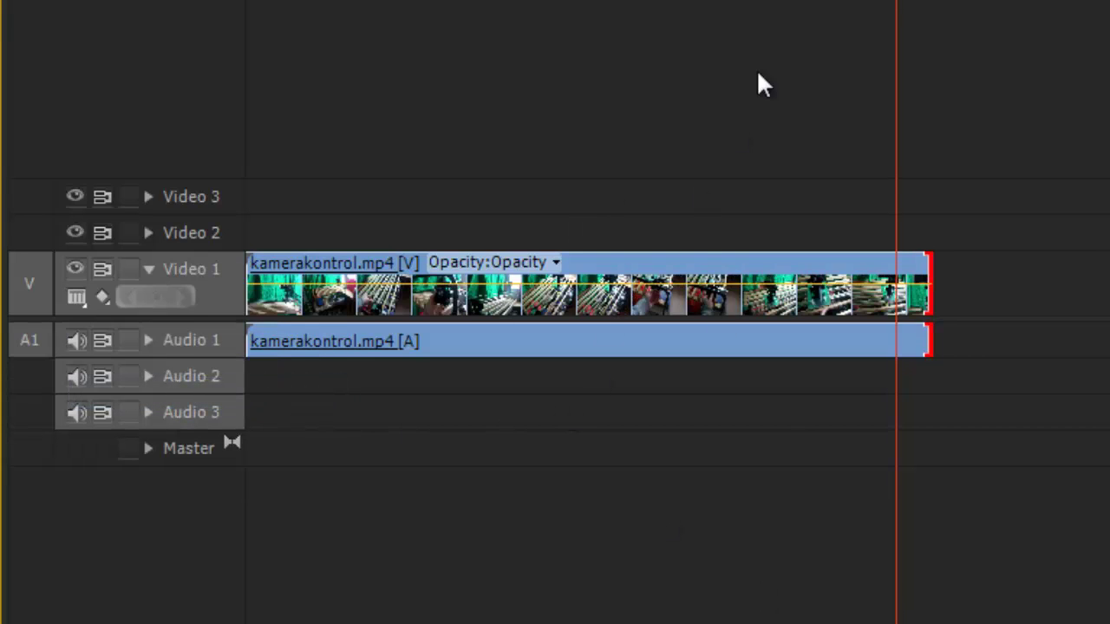
click(549, 4)
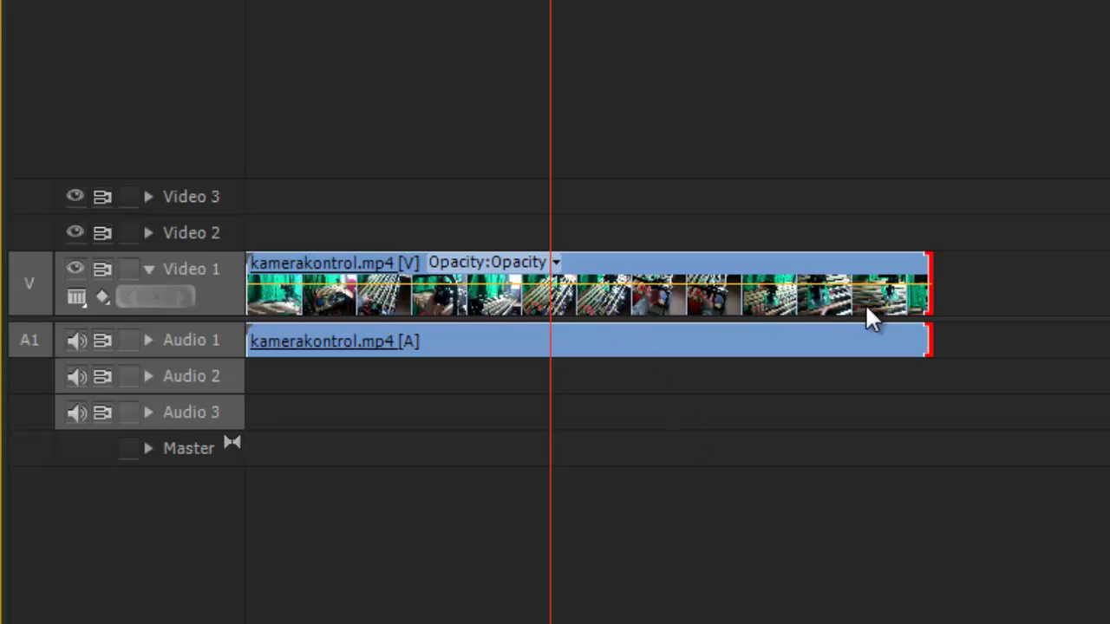
drag(214, 254, 216, 216)
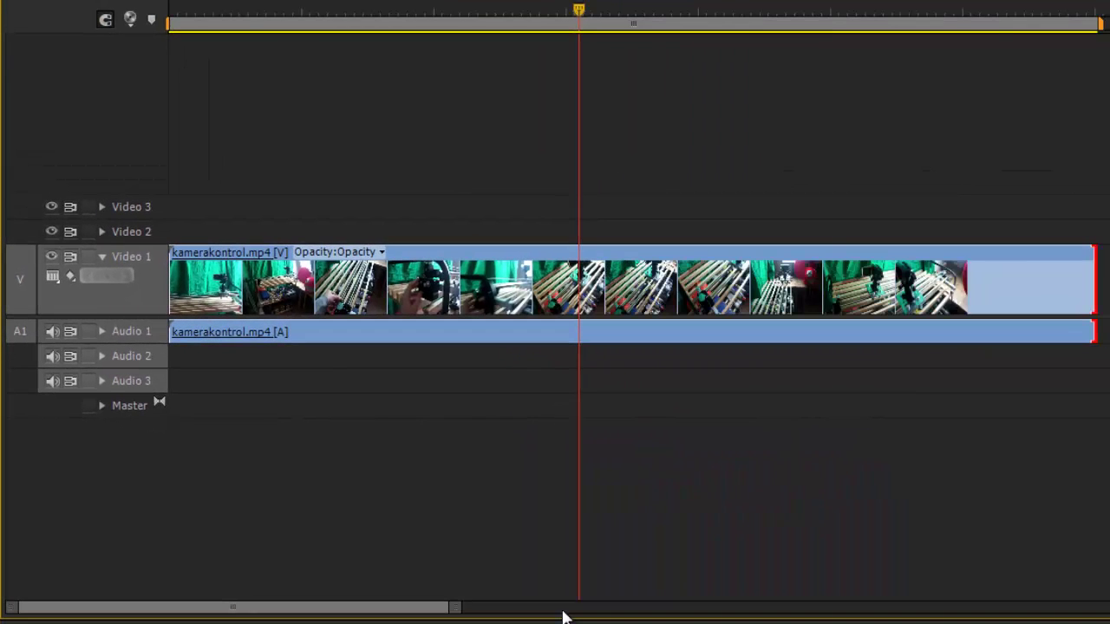
drag(453, 607, 437, 615)
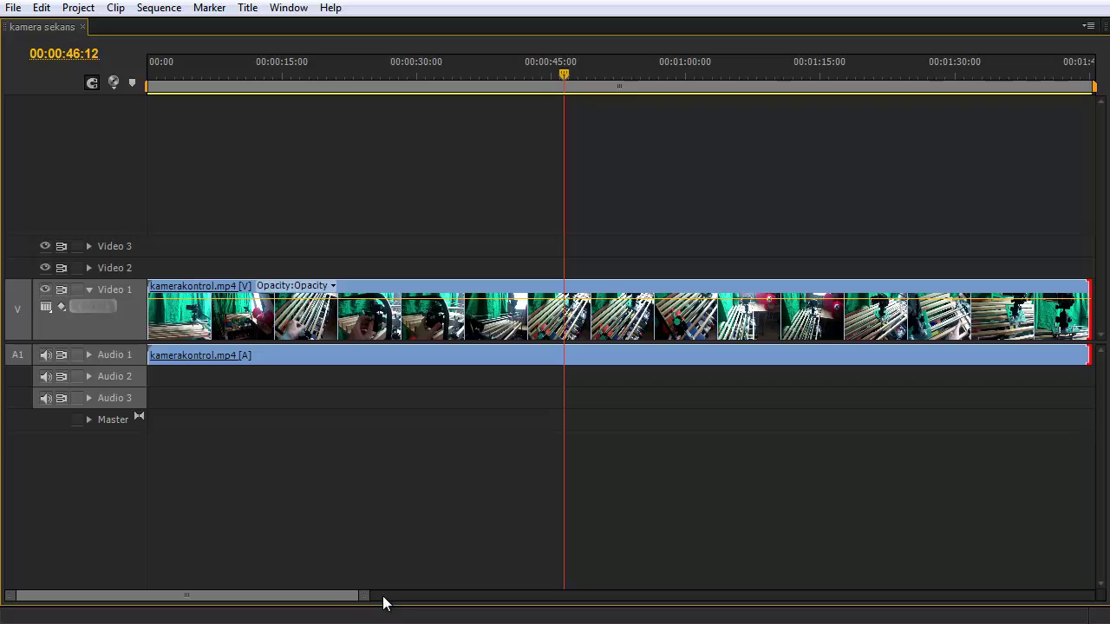
drag(365, 597, 376, 598)
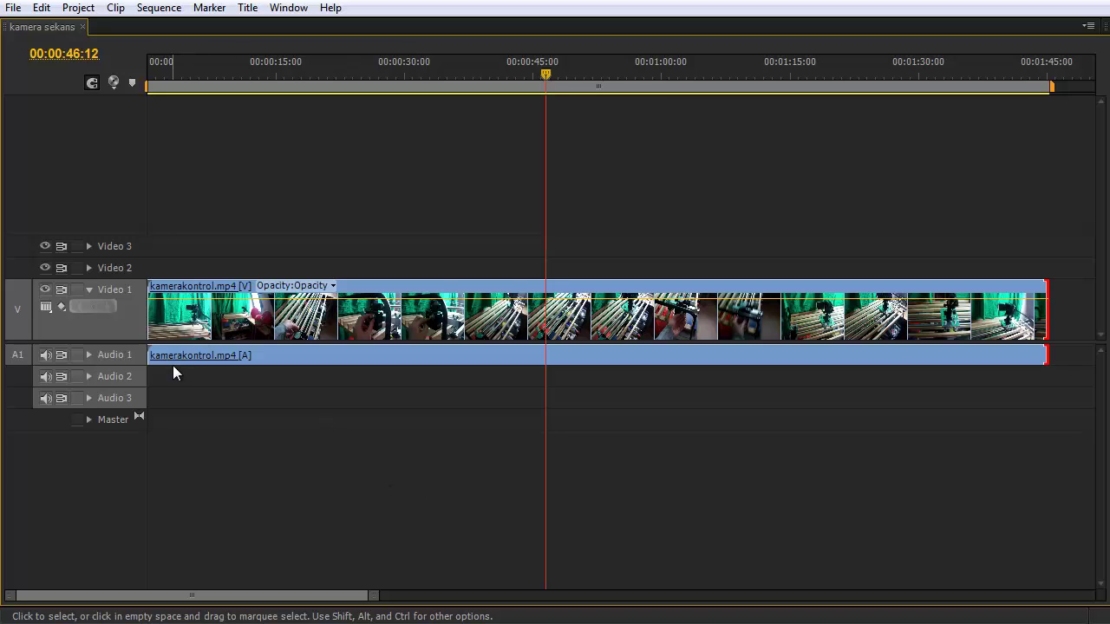
Try Show Name Only, then set Video 1's display style to Show Head Only
click(45, 309)
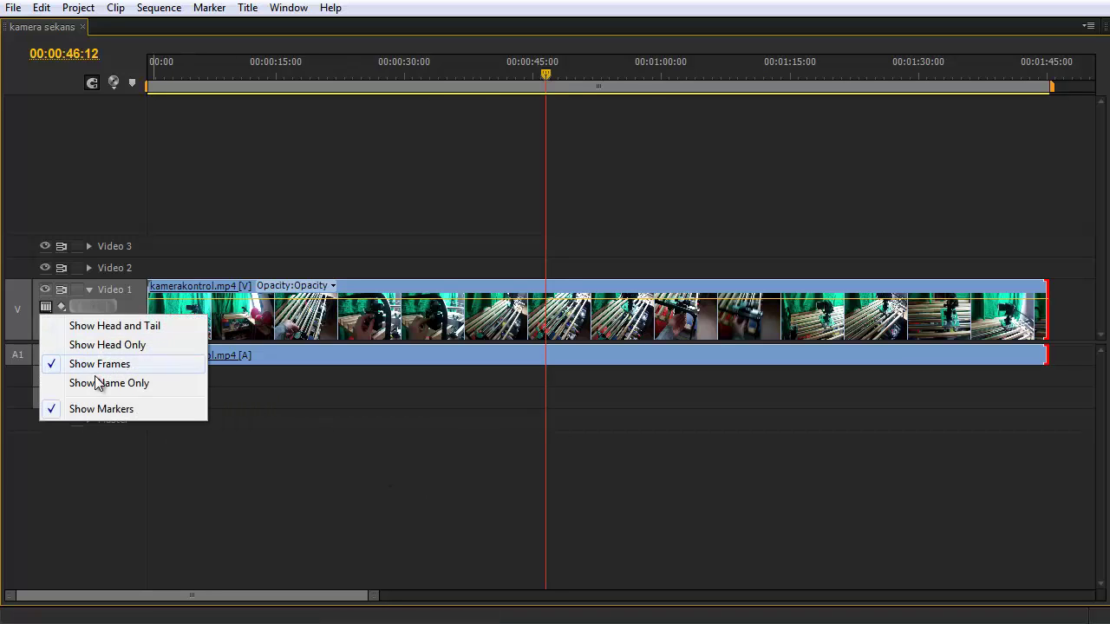
click(118, 384)
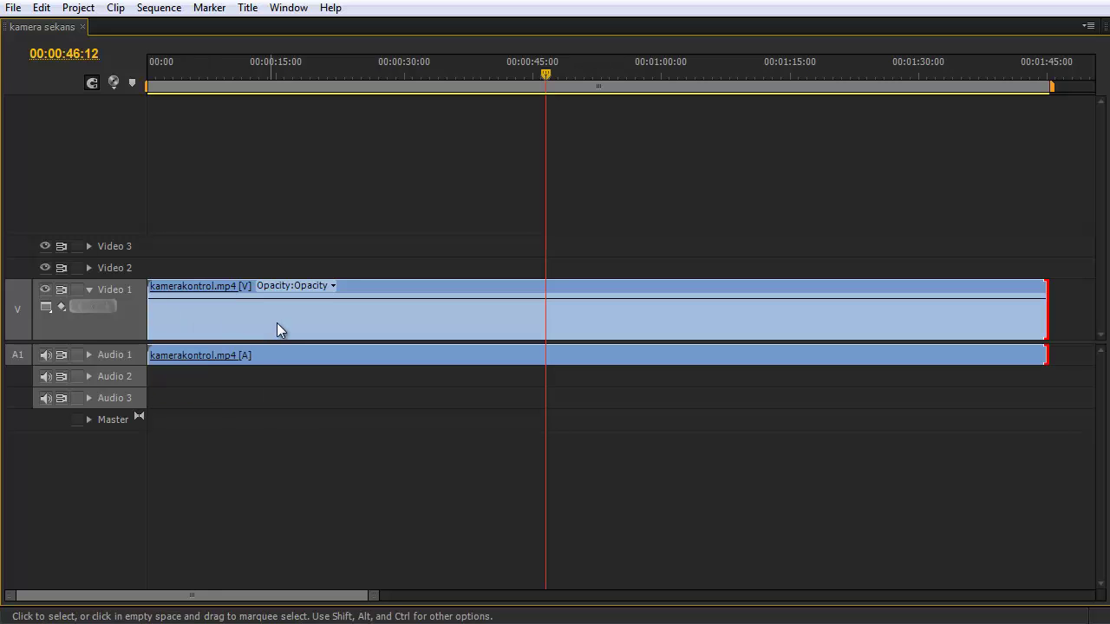
click(46, 307)
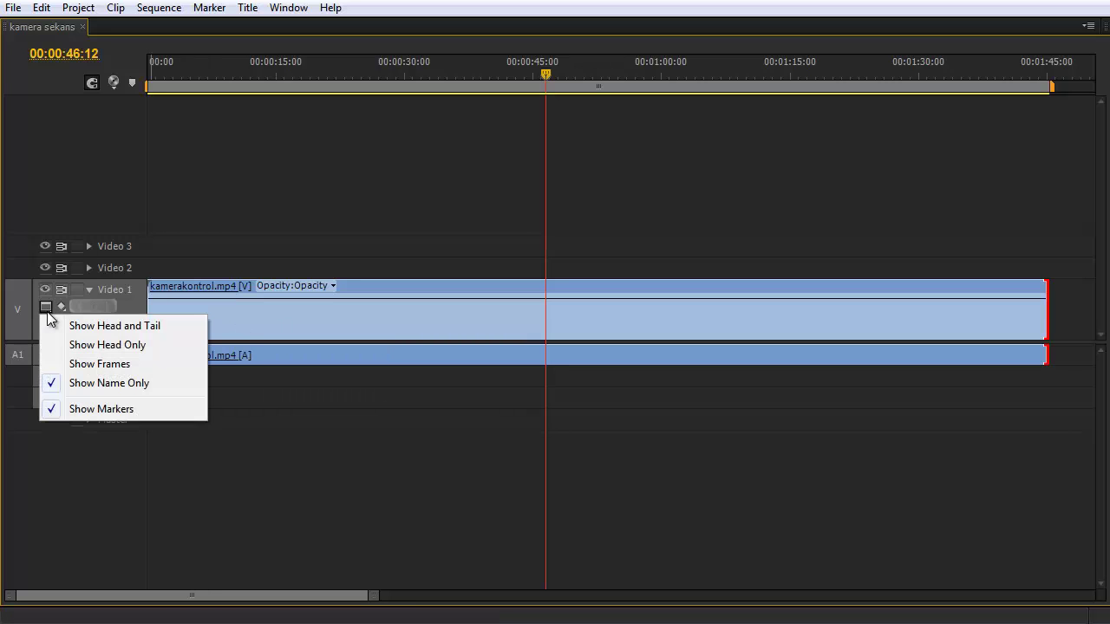
click(137, 345)
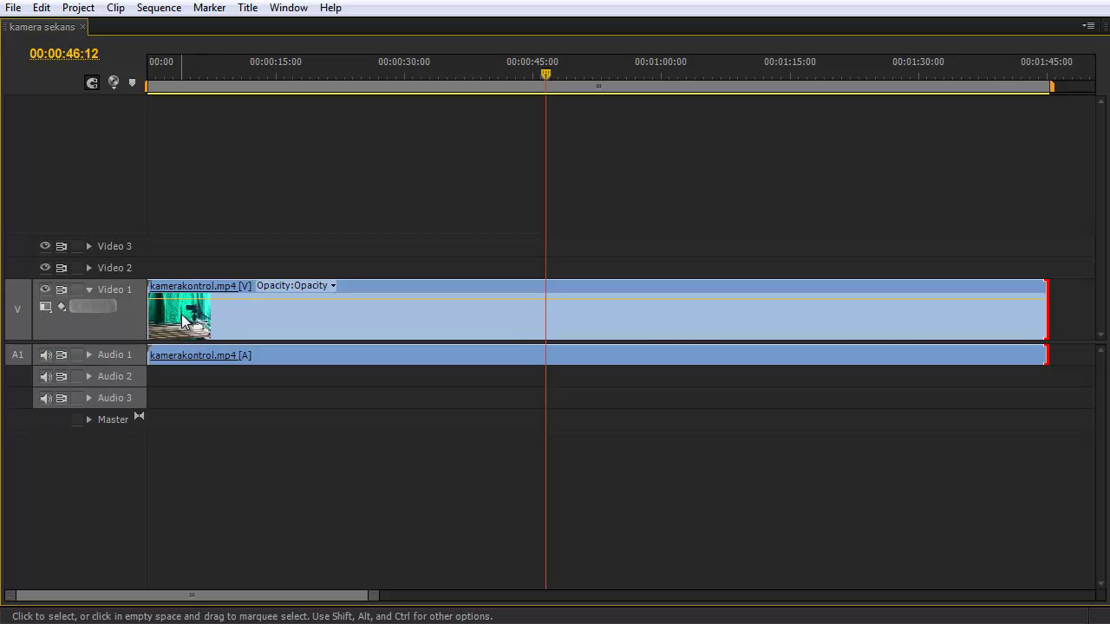
Toggle Show Markers on and off for the Video 1 track
click(60, 308)
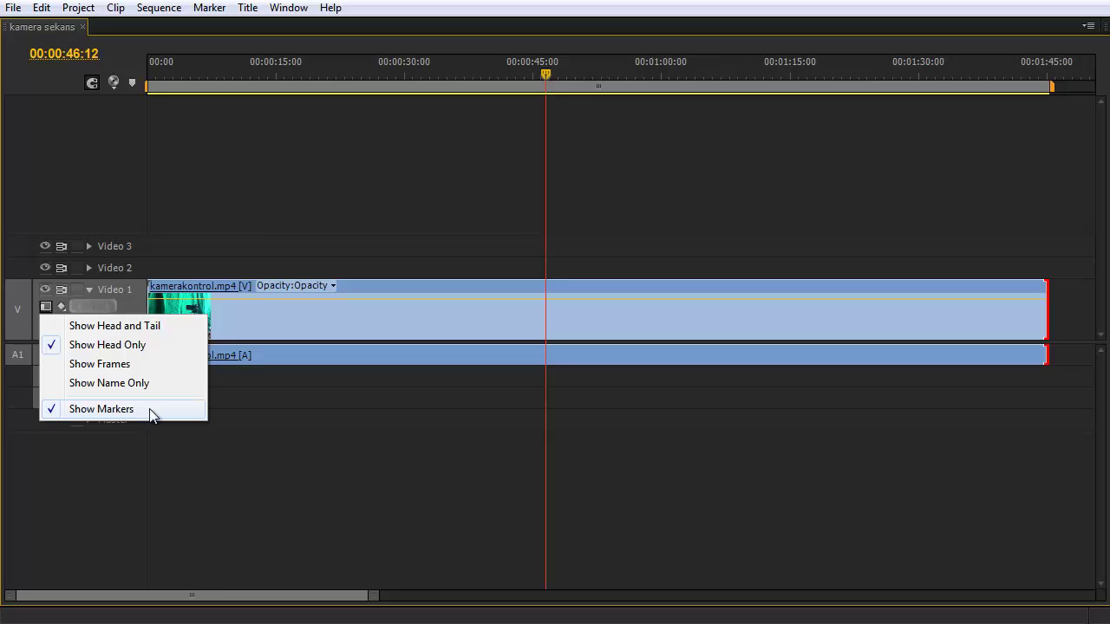
click(152, 415)
click(46, 307)
click(99, 408)
click(46, 307)
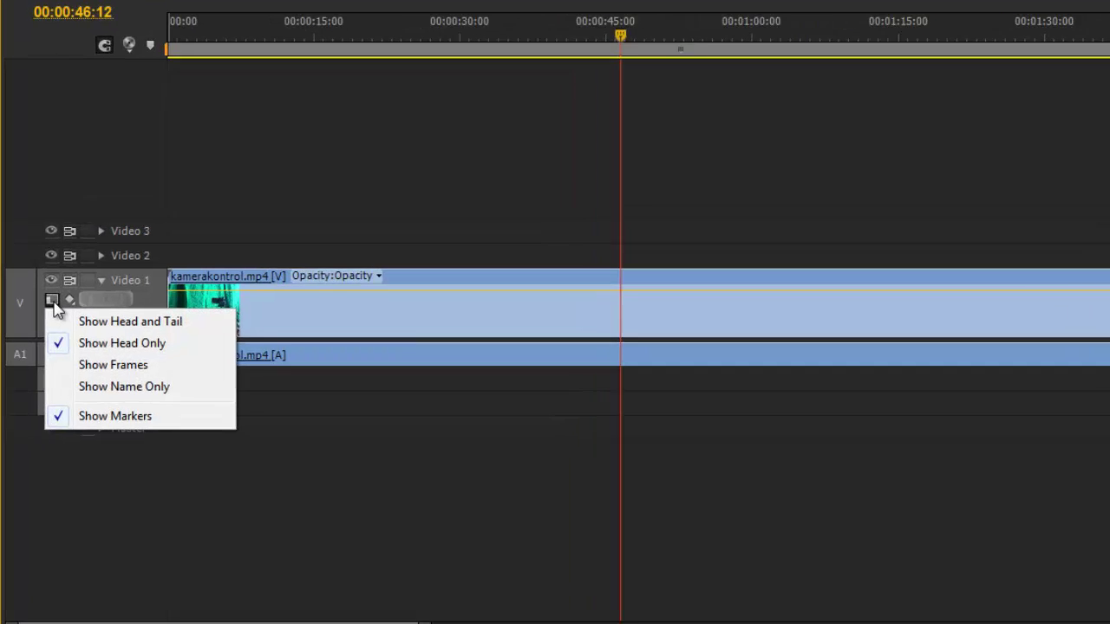
click(258, 449)
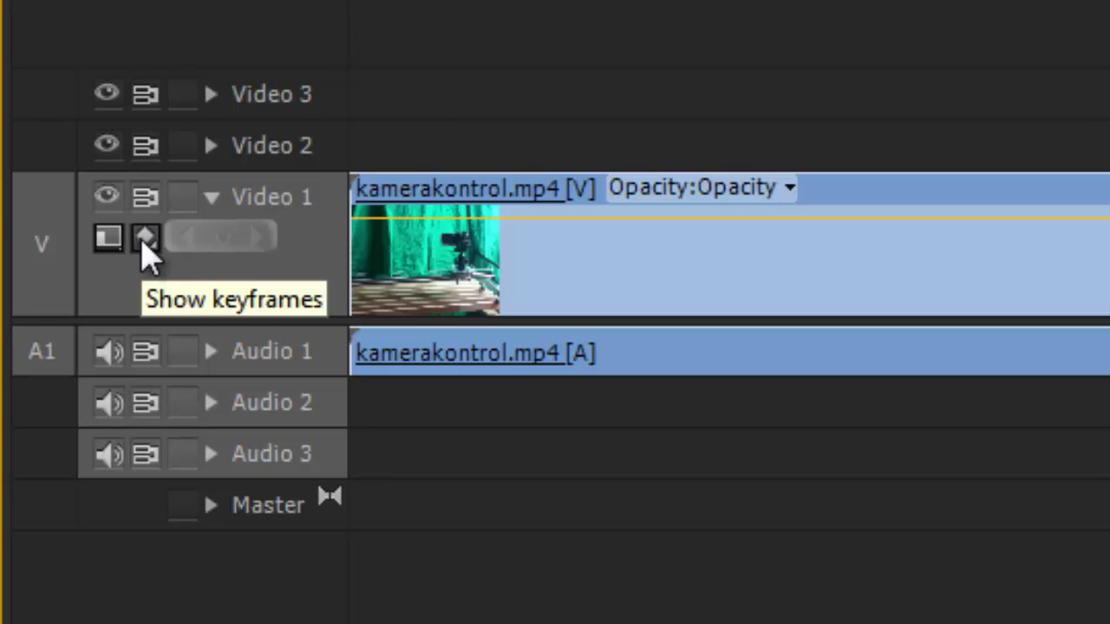
Choose Hide Keyframes for Video 1 and select the kamerakontrol.mp4 clip
click(145, 241)
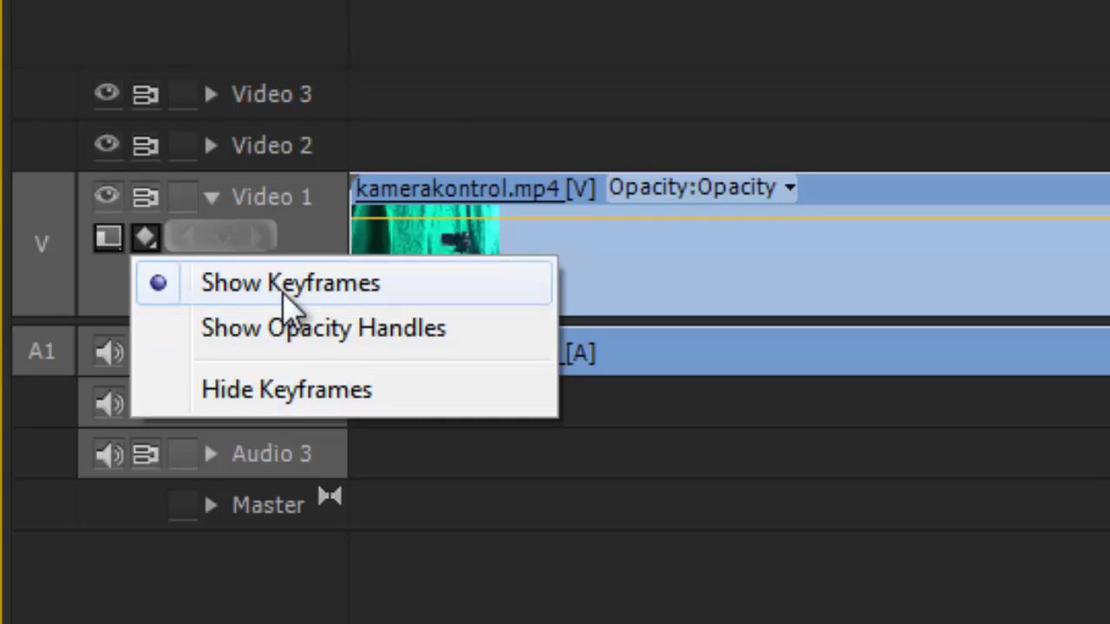
click(402, 401)
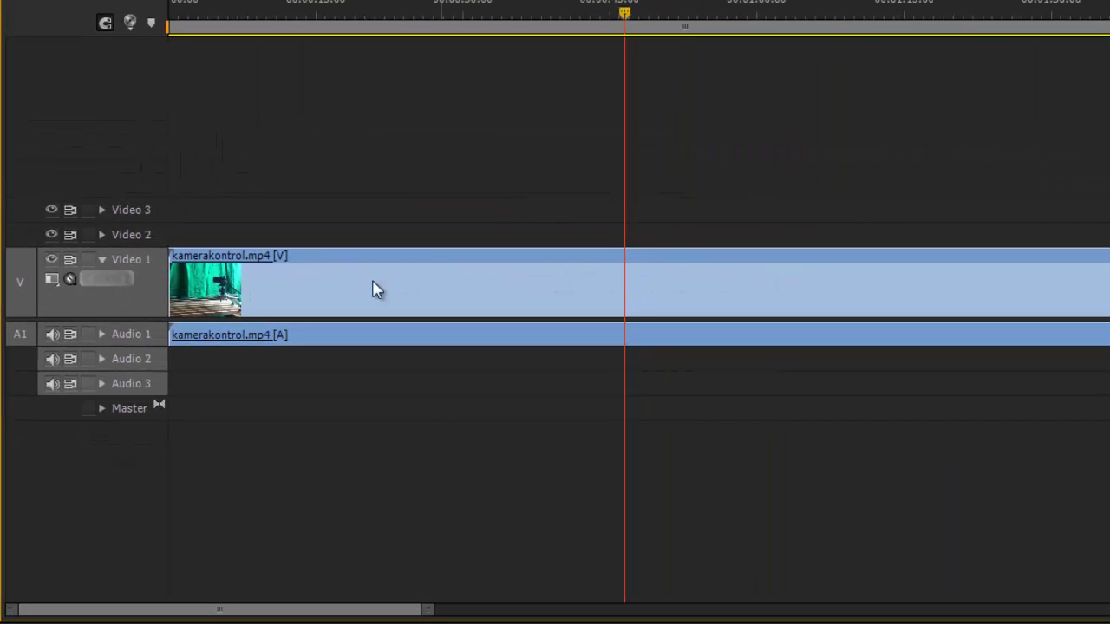
click(361, 293)
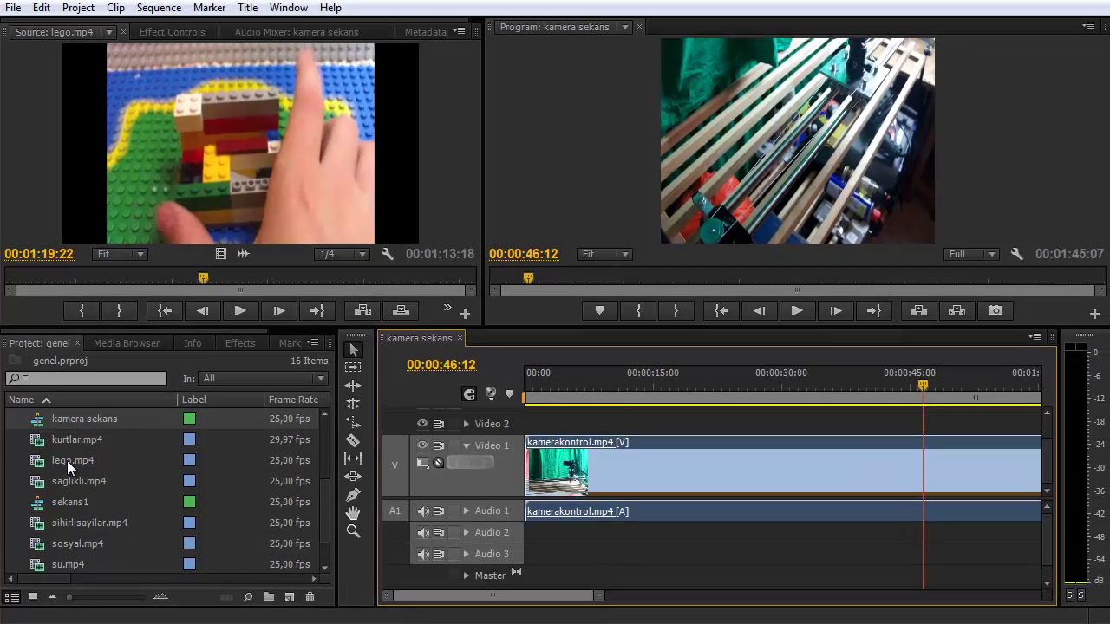
Place lego.mp4 on Video 2 and Audio 2, trimming kamerakontrol.mp4 to end with it
mouse_move(67, 461)
mouse_down()
mouse_move(539, 429)
mouse_move(514, 430)
mouse_move(523, 434)
mouse_up()
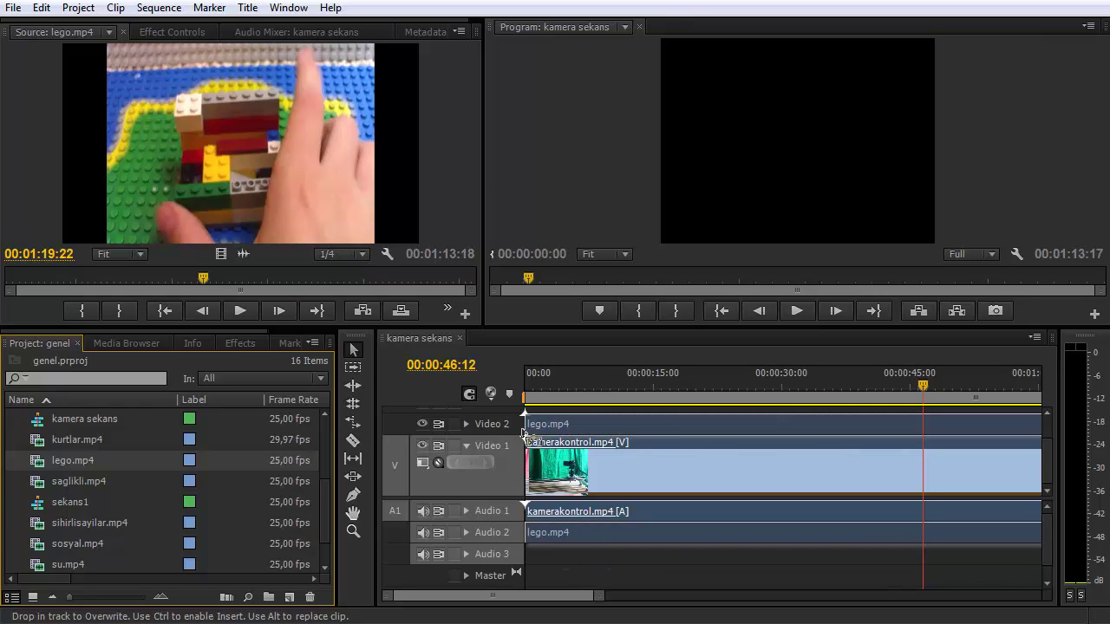
drag(523, 434, 523, 434)
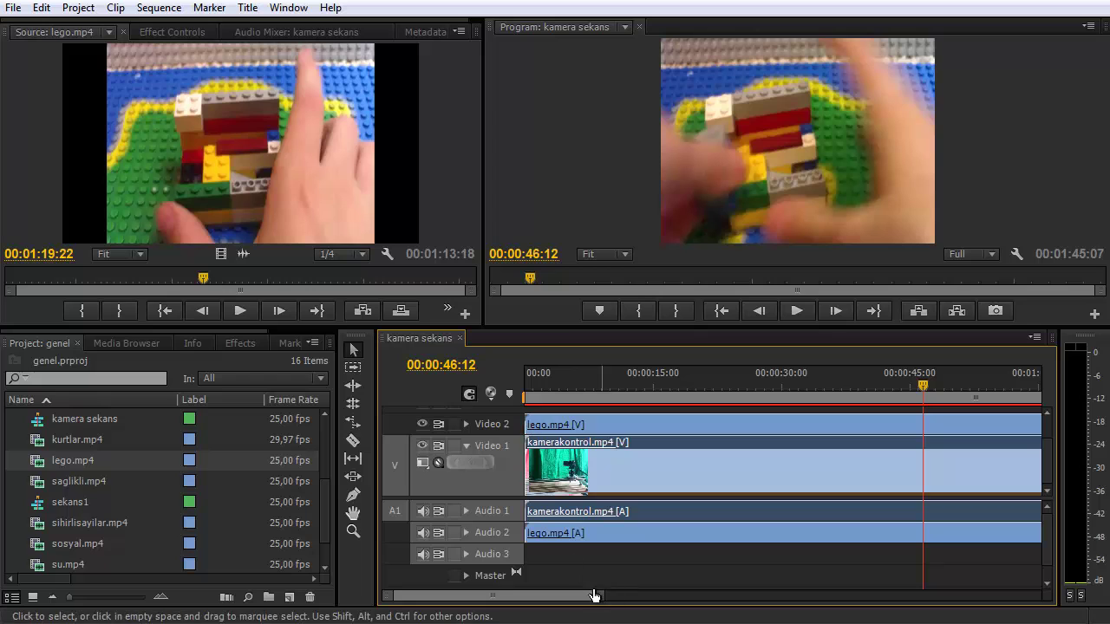
drag(604, 595, 710, 596)
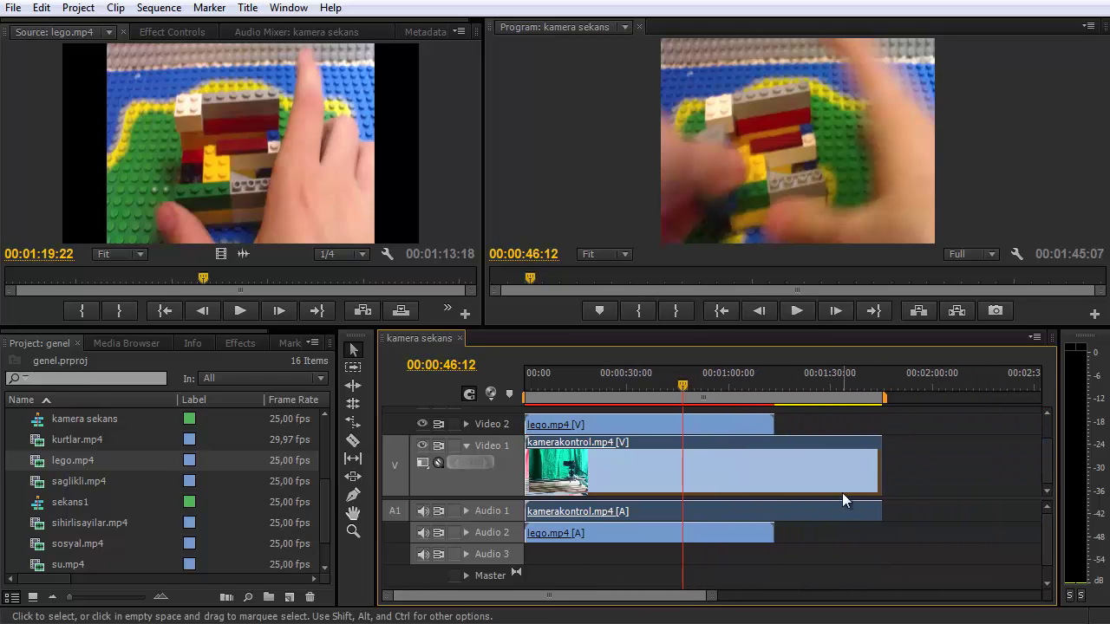
drag(871, 458, 772, 460)
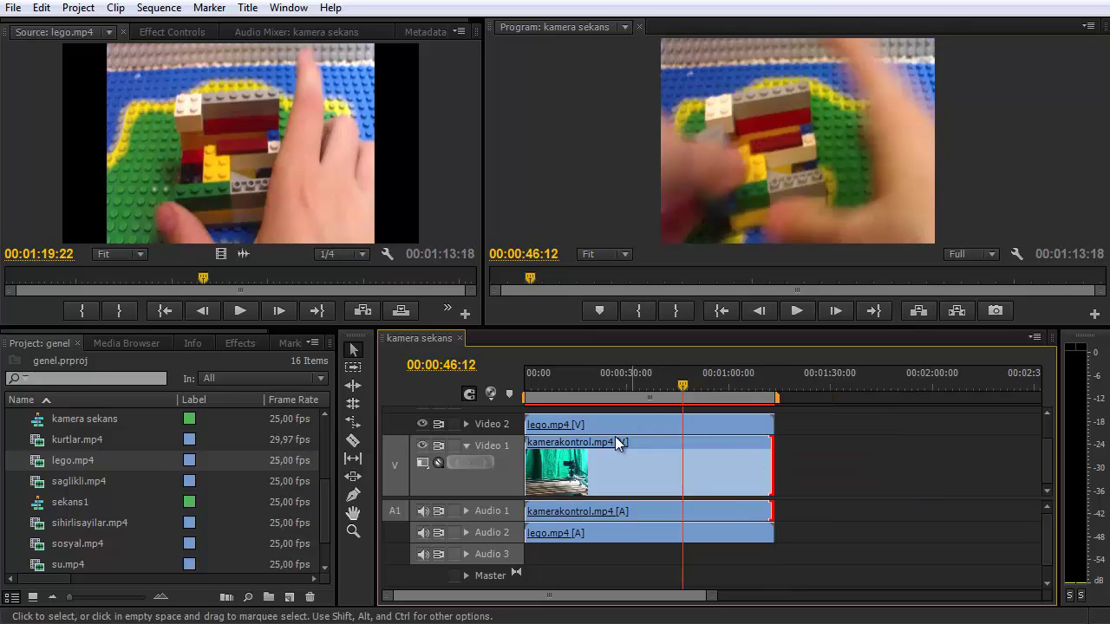
Expand the Video 2 track and deselect the trimmed clip ends
click(467, 423)
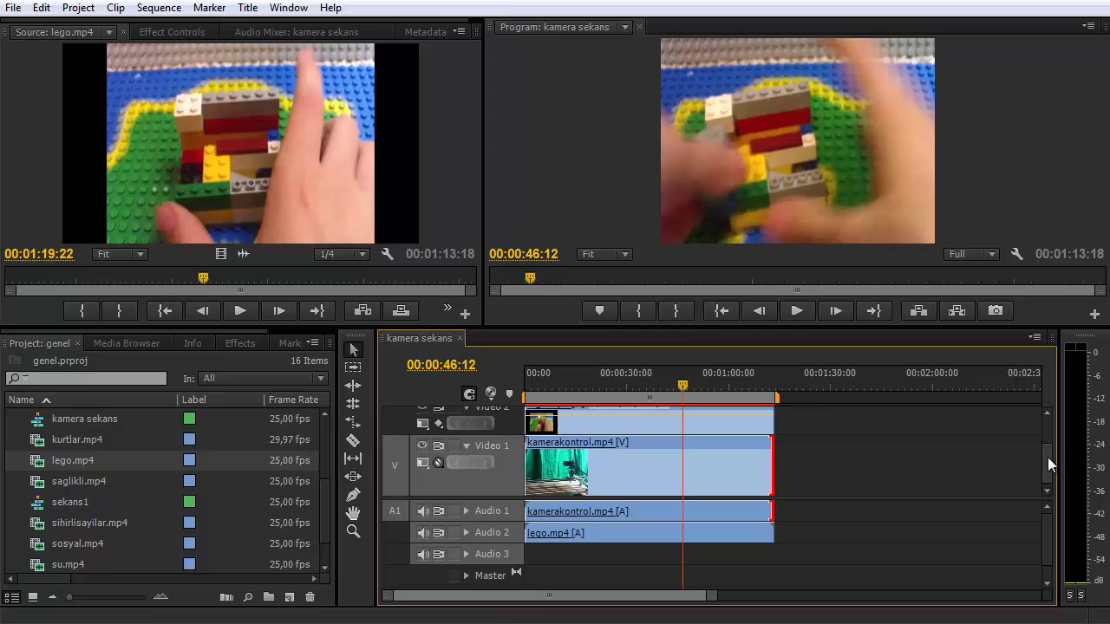
mouse_move(1047, 456)
mouse_down()
mouse_move(1044, 438)
mouse_move(1042, 447)
mouse_up()
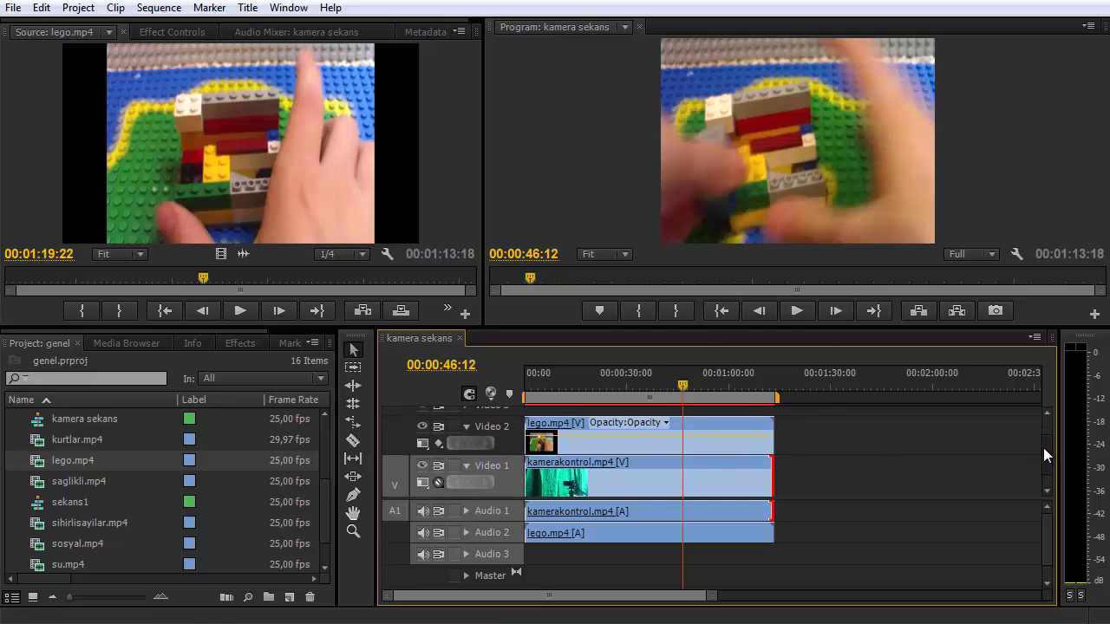
click(882, 446)
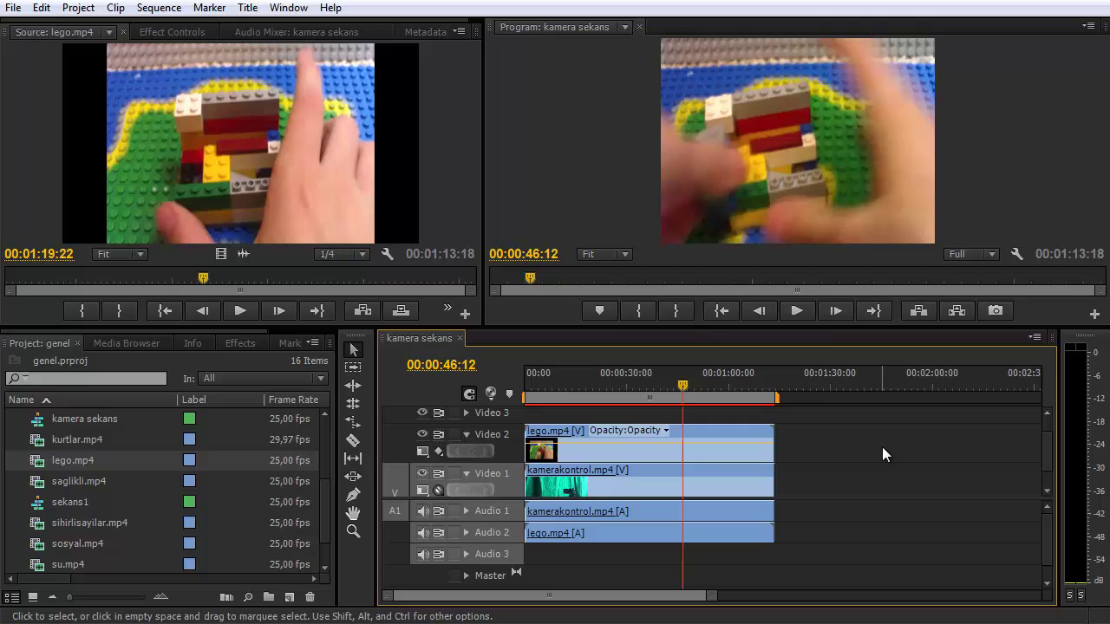
Maximize the kamera sekans timeline and hide the opacity keyframe line on Video 2's lego.mp4 clip
double_click(394, 343)
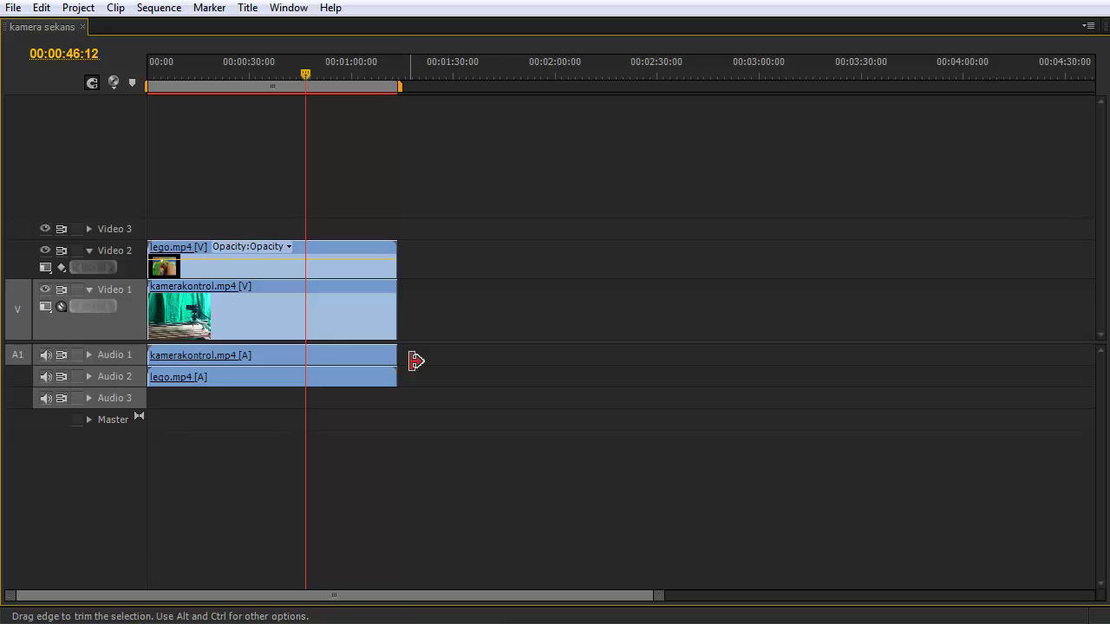
click(62, 268)
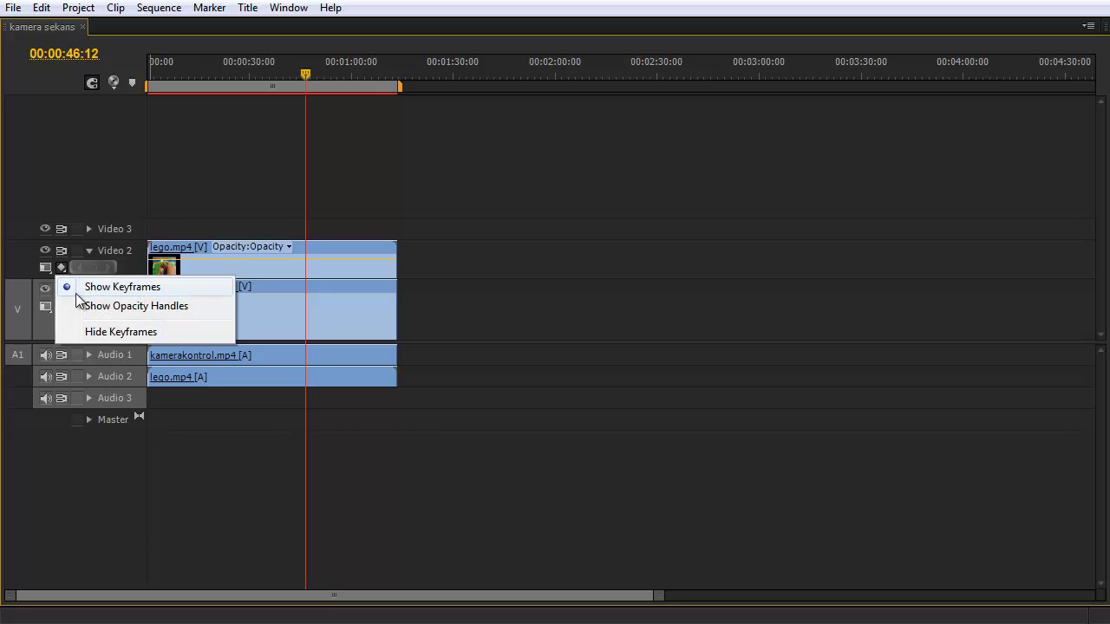
click(133, 336)
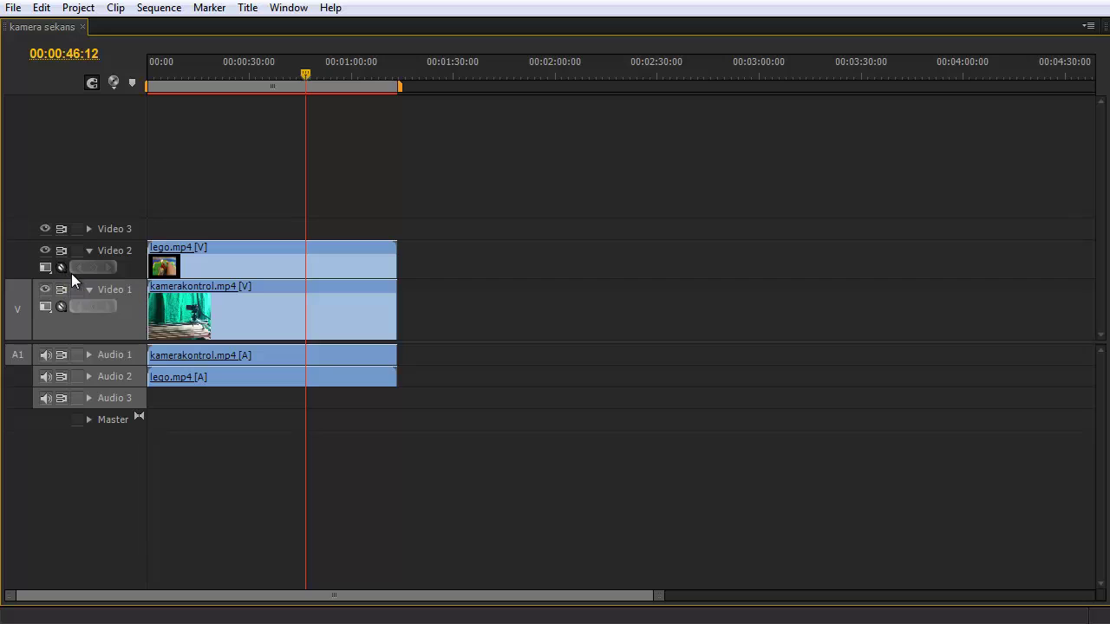
Expand the Audio 2 and Audio 1 tracks so both clips' waveforms show
click(89, 377)
click(61, 394)
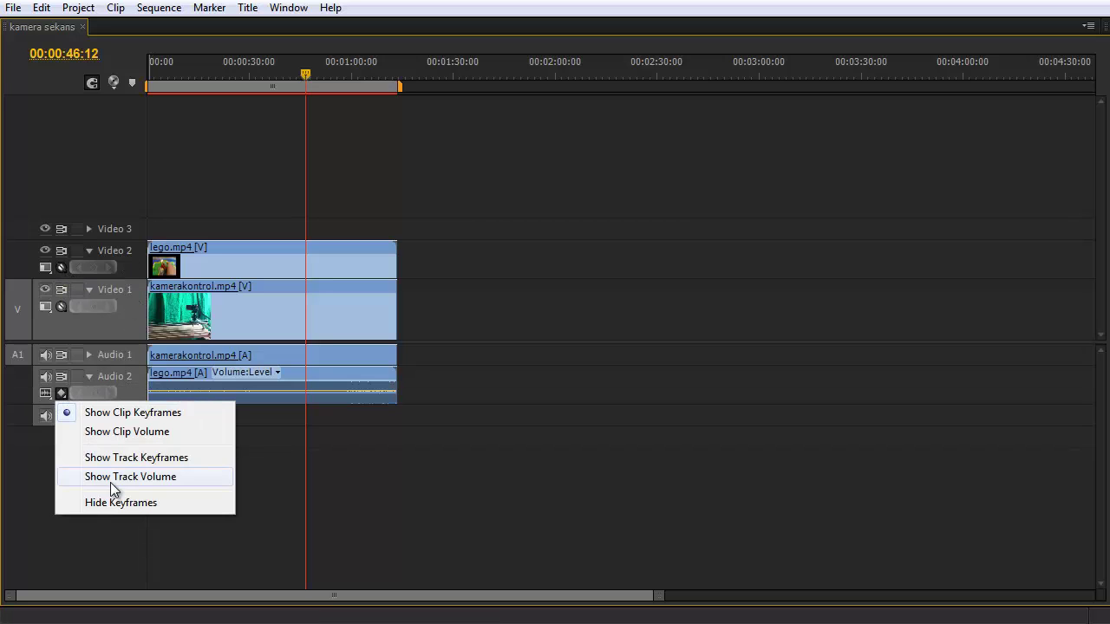
click(88, 354)
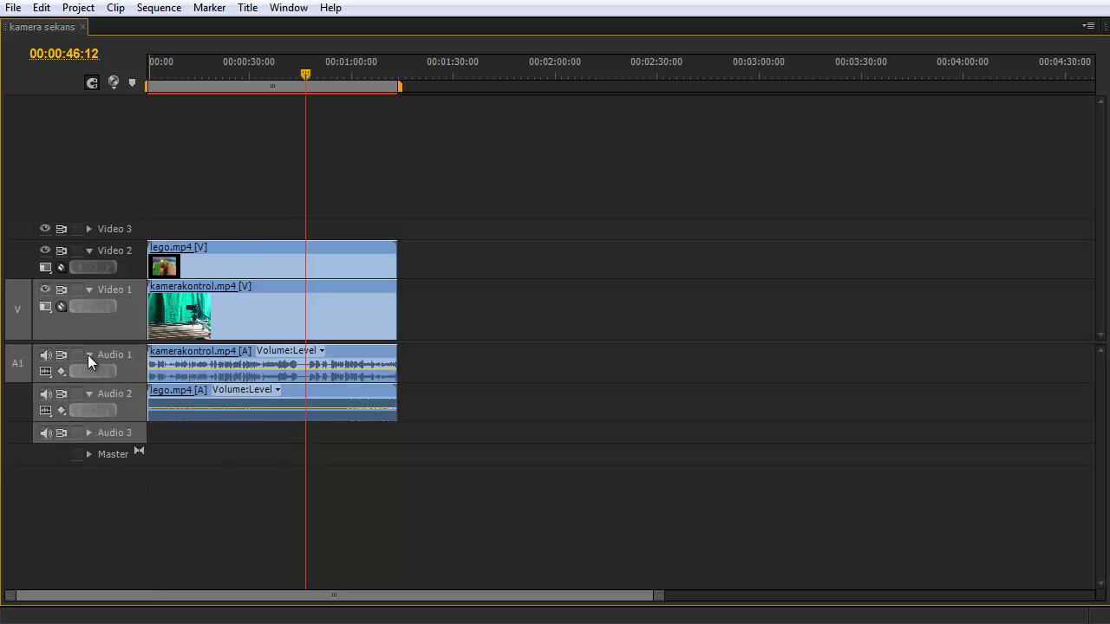
click(63, 375)
click(47, 370)
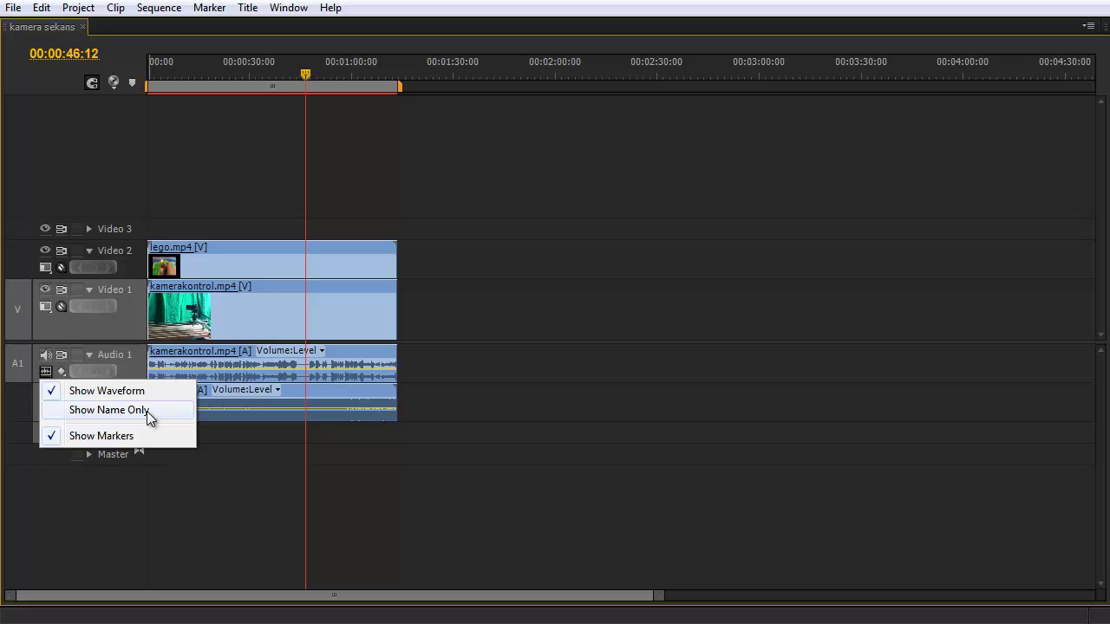
click(232, 476)
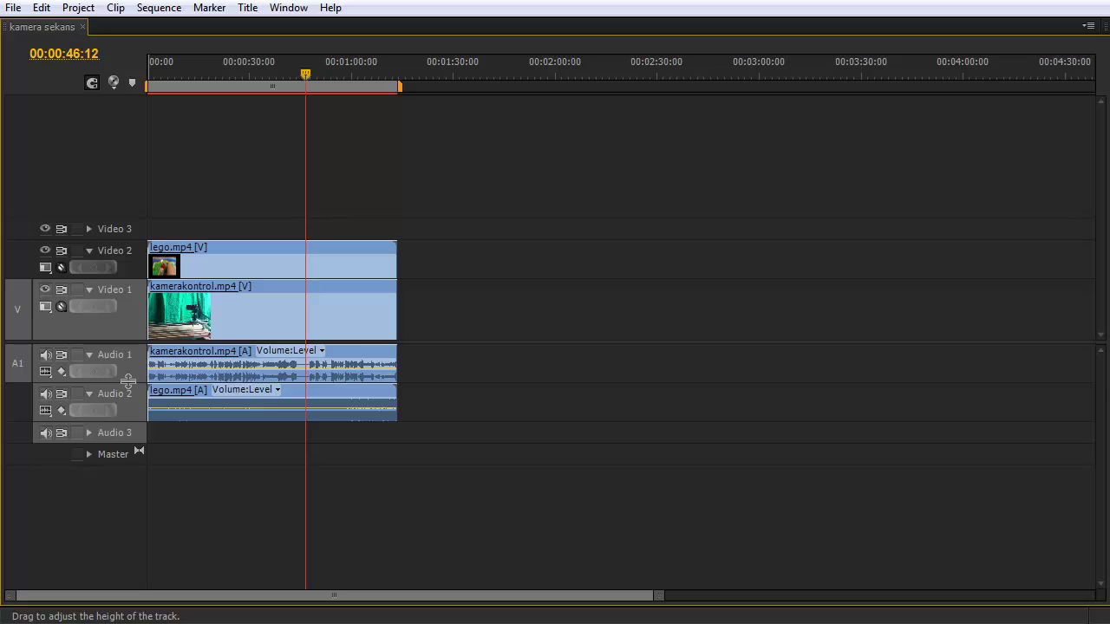
Make the Audio 1 track taller, adjust the timeline view, and collapse Audio 2
drag(128, 381, 128, 446)
drag(656, 596, 537, 596)
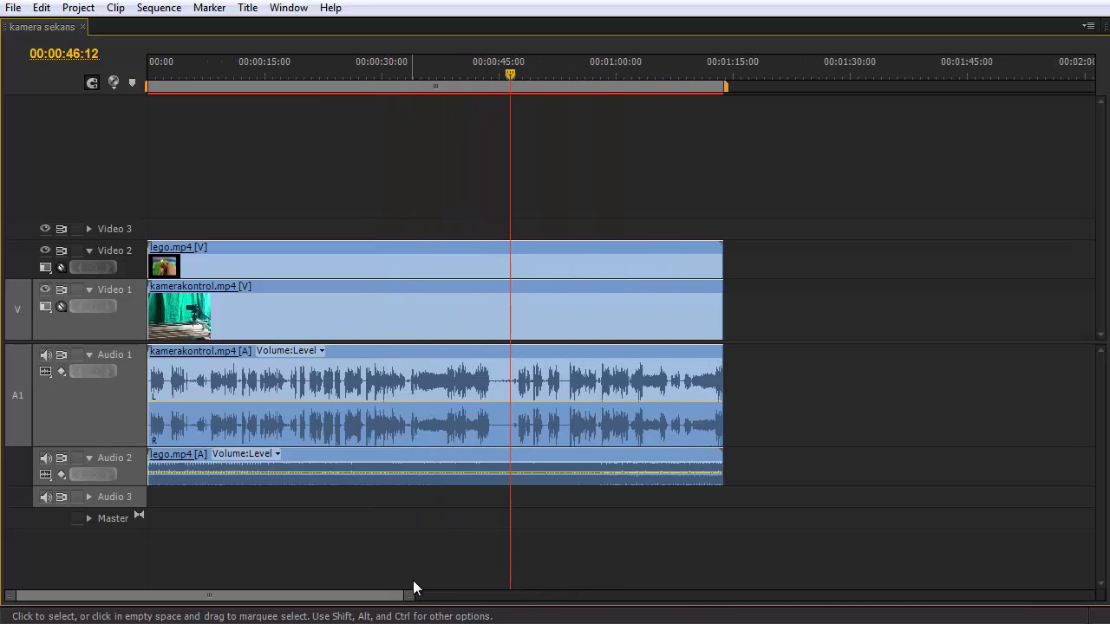
drag(409, 596, 386, 597)
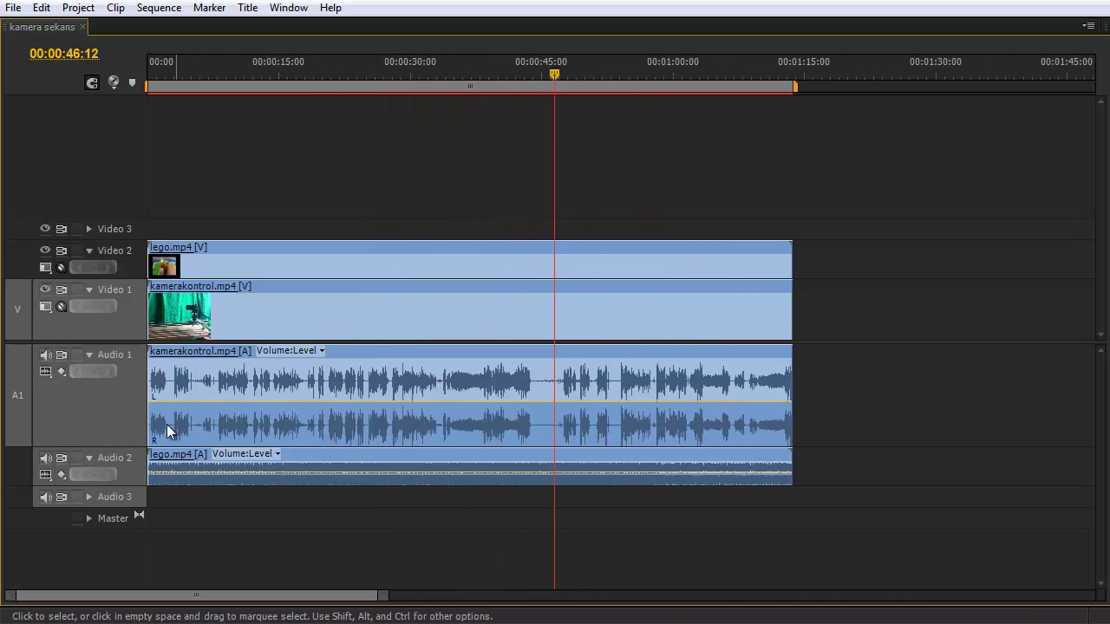
click(87, 458)
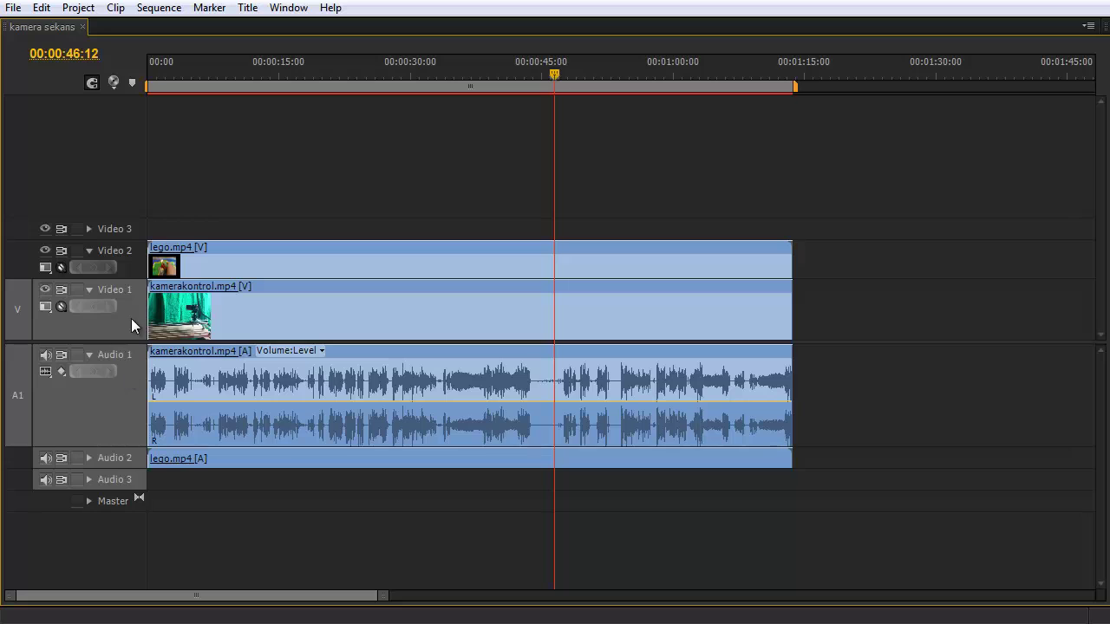
Heighten the Video 1 track and return the timeline to its normal workspace size
drag(114, 278, 124, 251)
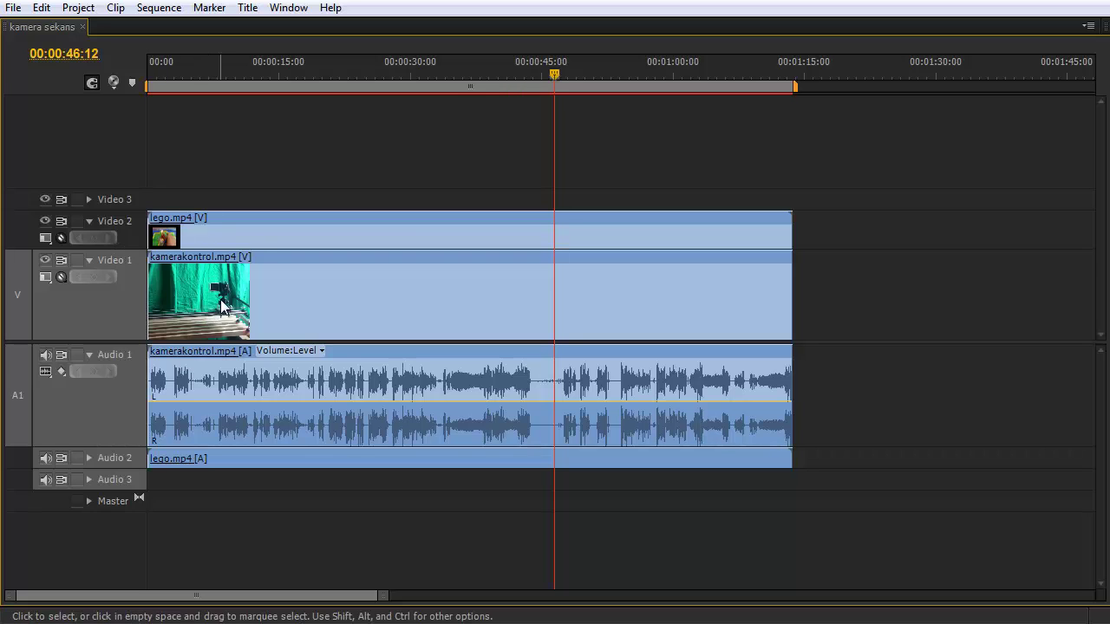
key(shift+grave)
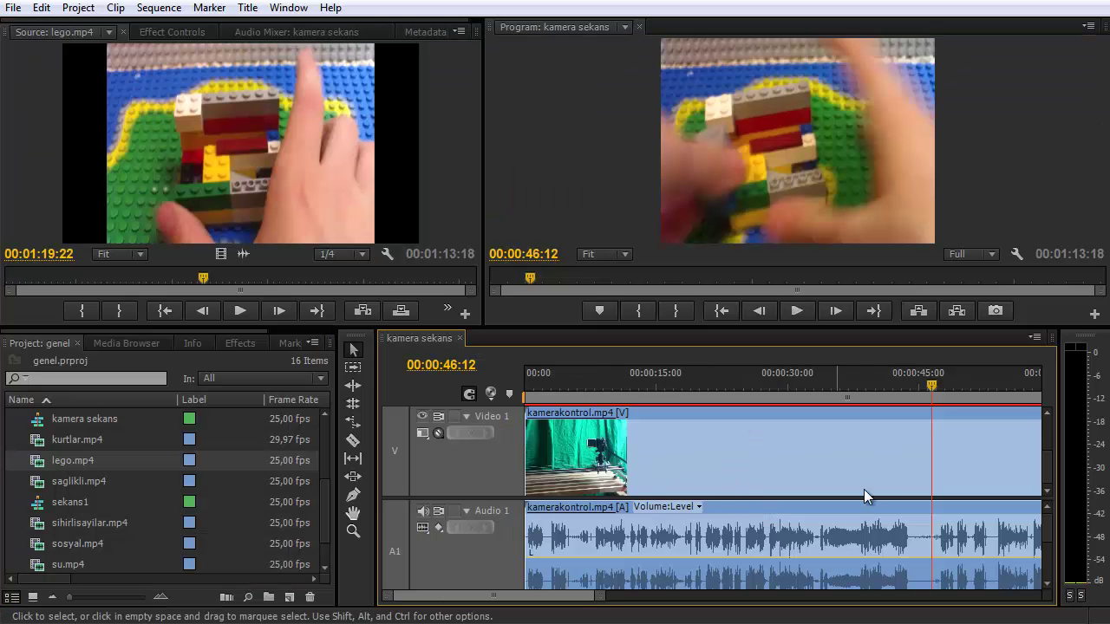
mouse_move(486, 496)
mouse_down()
mouse_move(485, 478)
mouse_move(486, 508)
mouse_up()
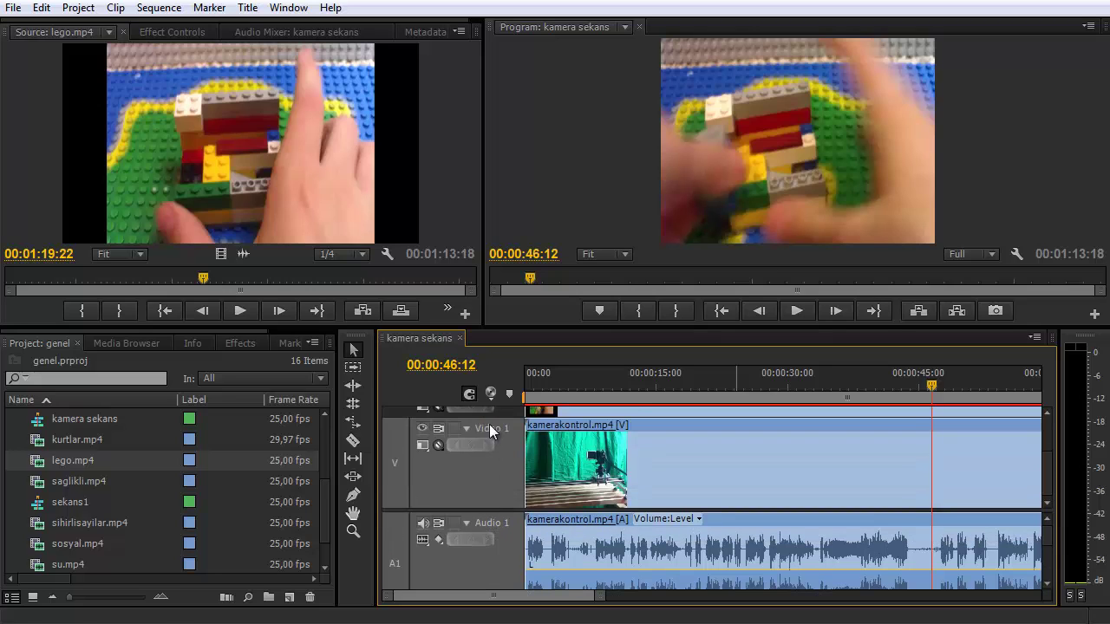